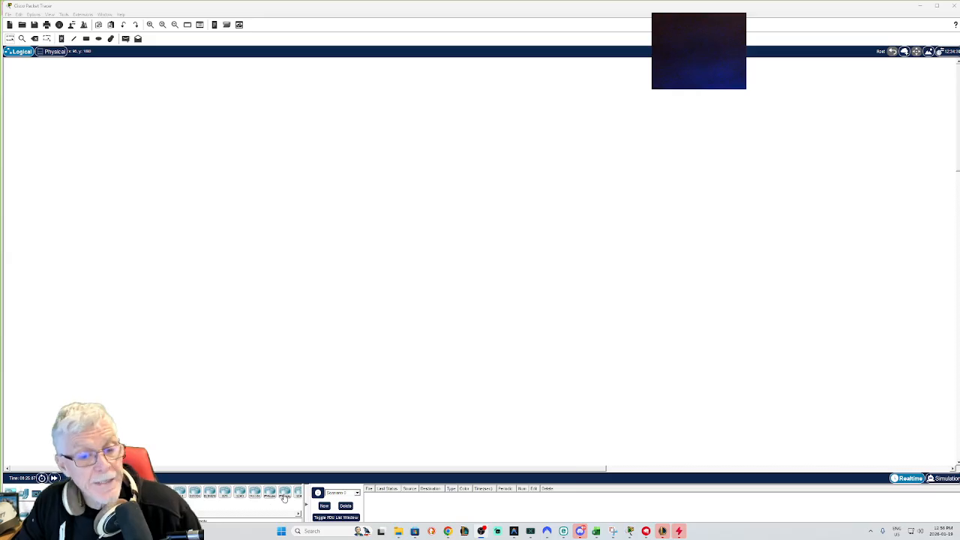
Step: Place a generic router in the middle of the workspace and try to open its Config settings
left_click_drag(269, 495, 450, 281)
left_click(450, 279)
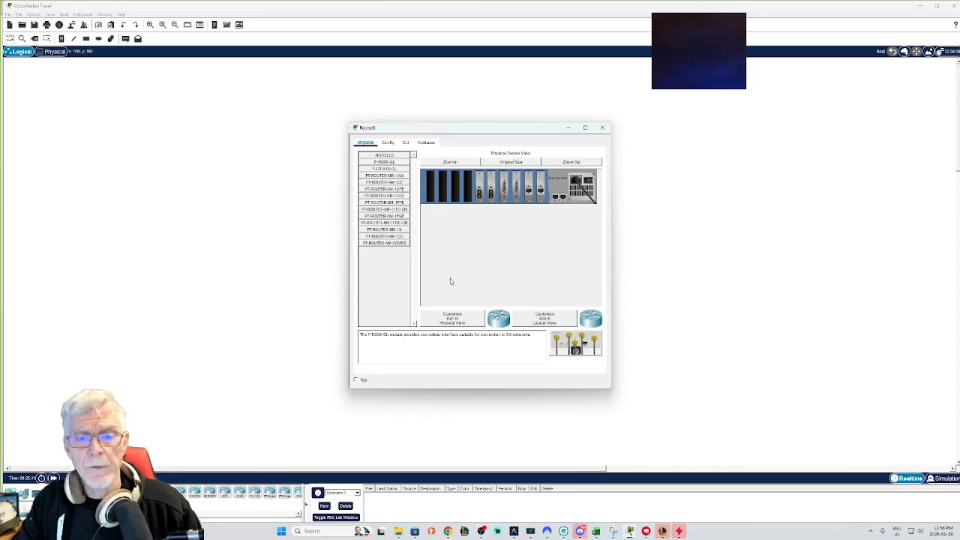
left_click(387, 143)
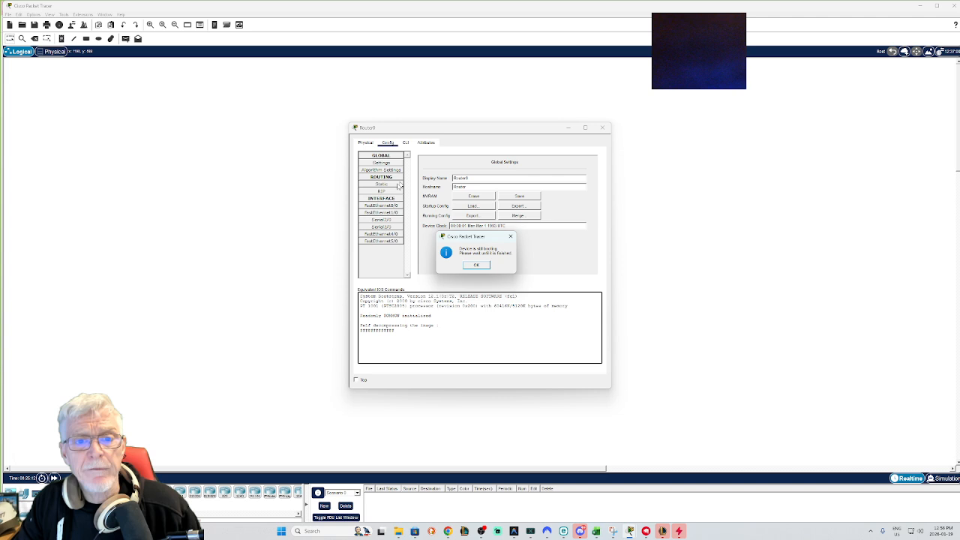
left_click(476, 267)
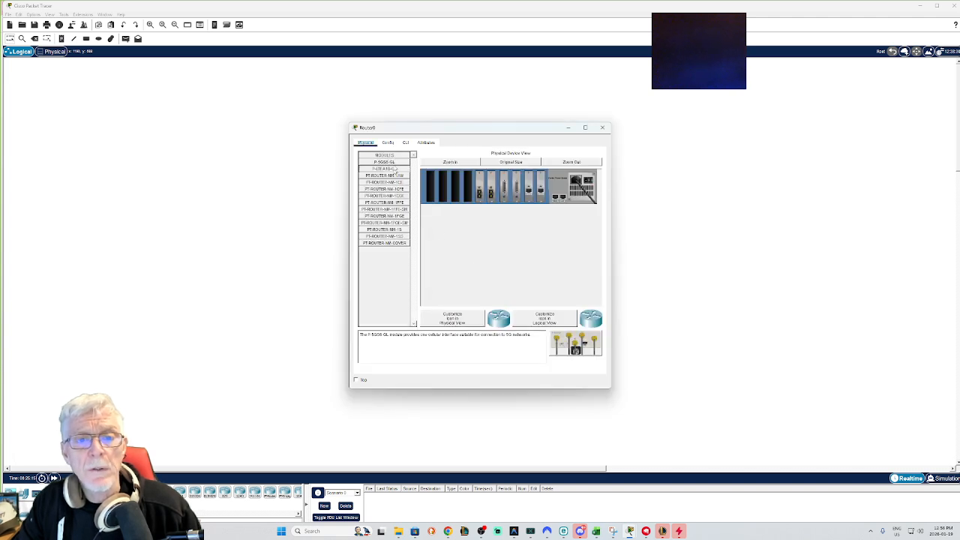
left_click(388, 144)
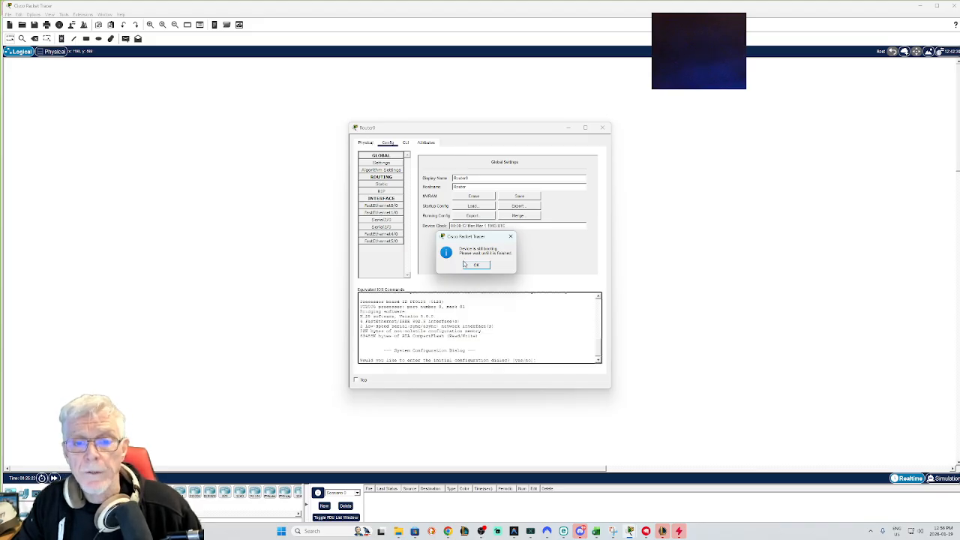
left_click(472, 264)
left_click(602, 127)
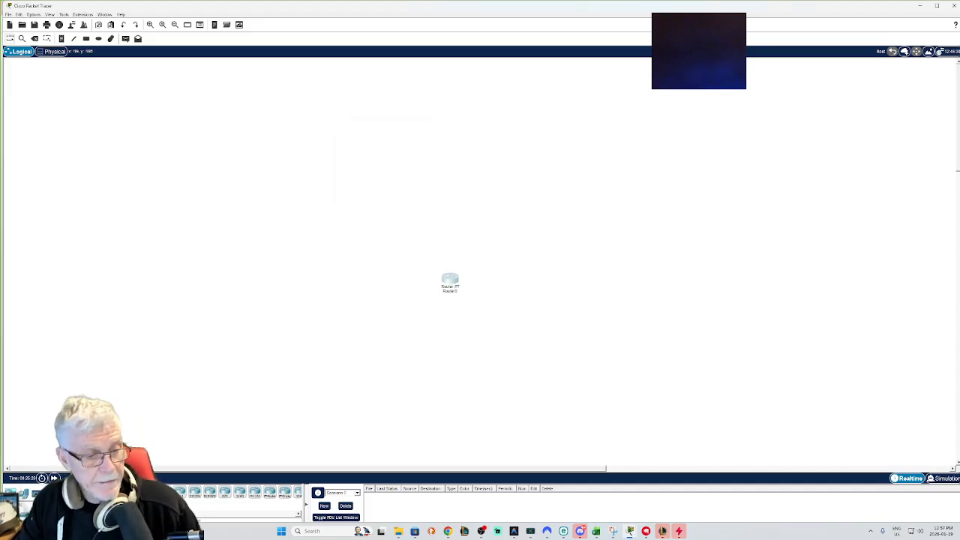
Step: Place two switches above the router, one to its upper left and one to its upper right
left_click(24, 515)
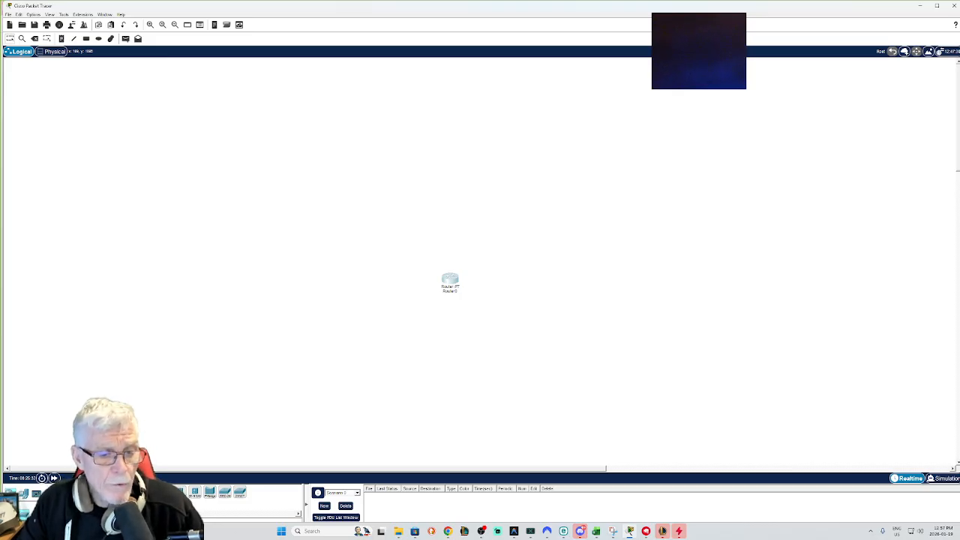
left_click_drag(210, 492, 557, 252)
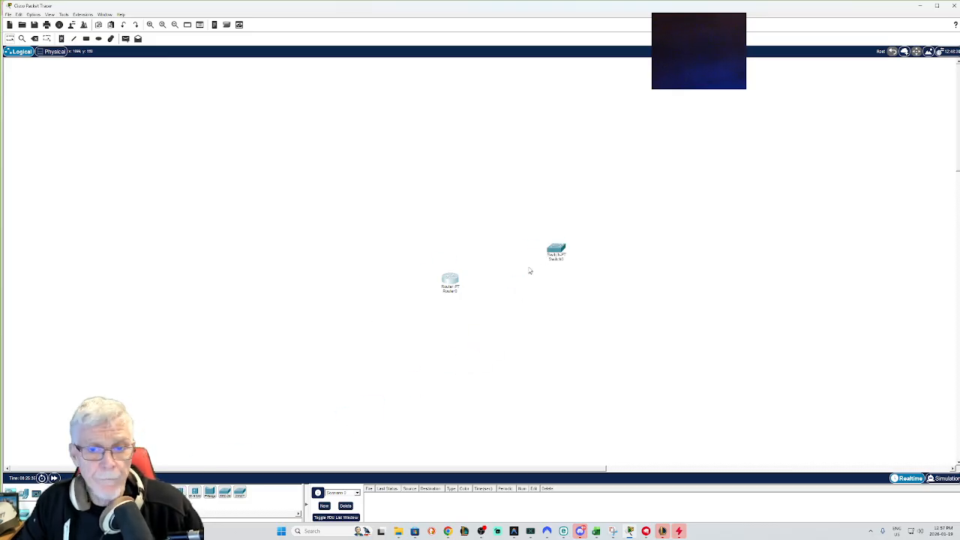
left_click_drag(210, 492, 366, 251)
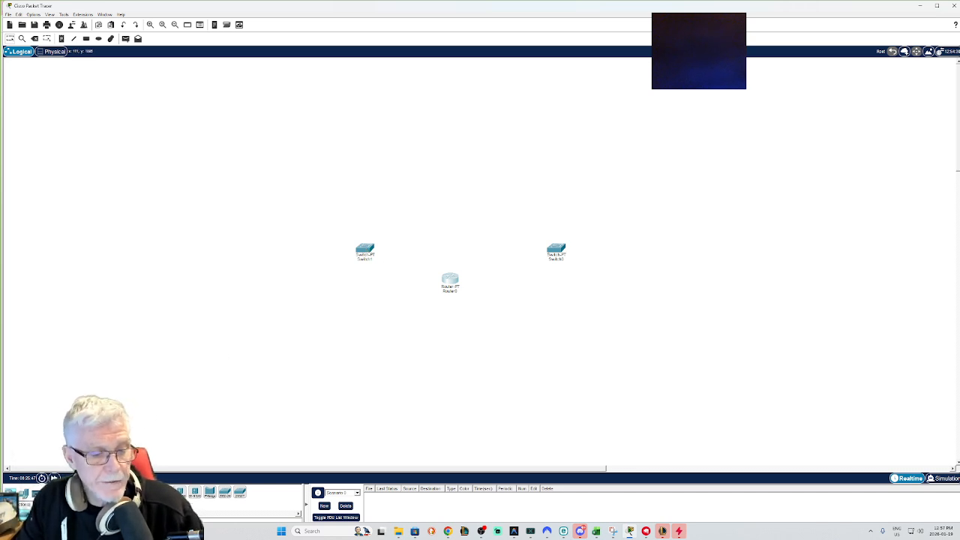
Step: Add two PCs and a laptop on the left side of the workspace
left_click(24, 495)
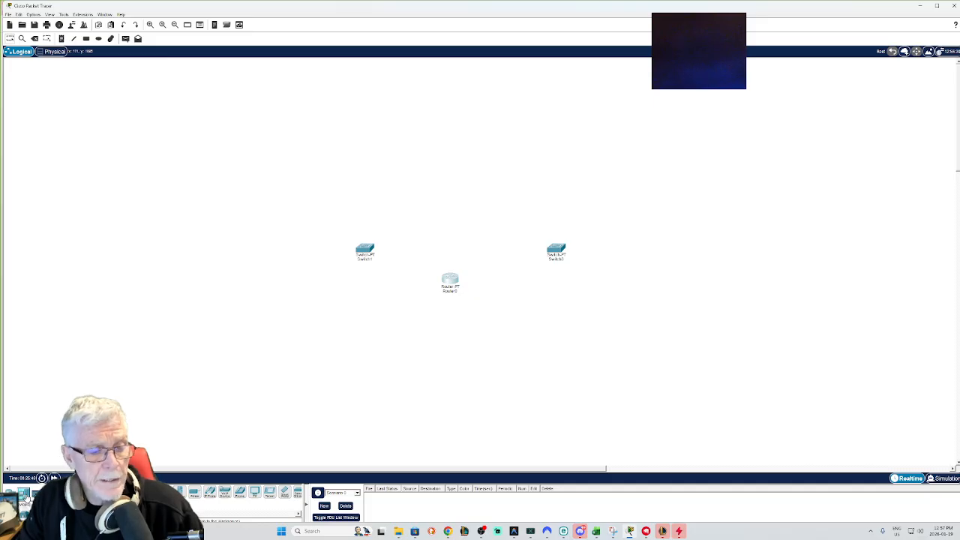
left_click_drag(178, 492, 298, 165)
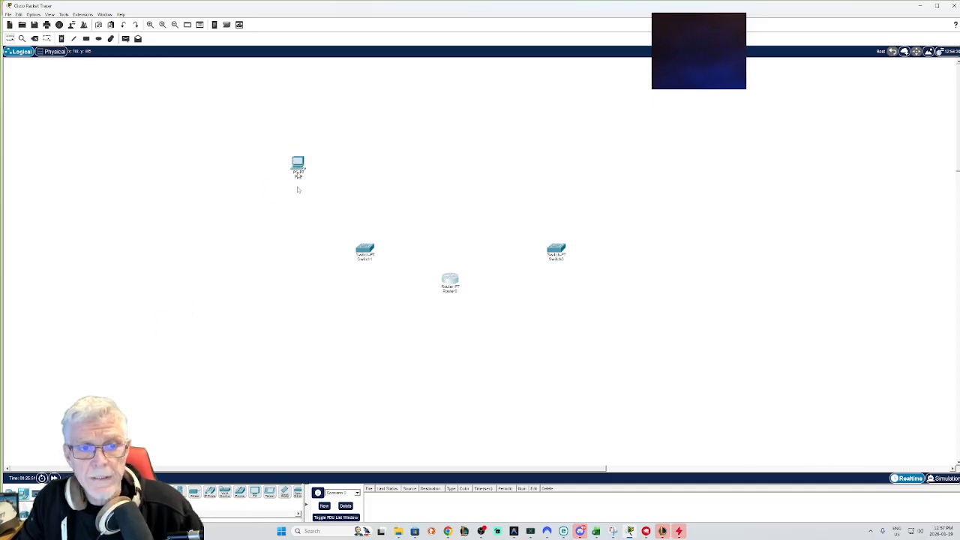
left_click_drag(178, 492, 260, 220)
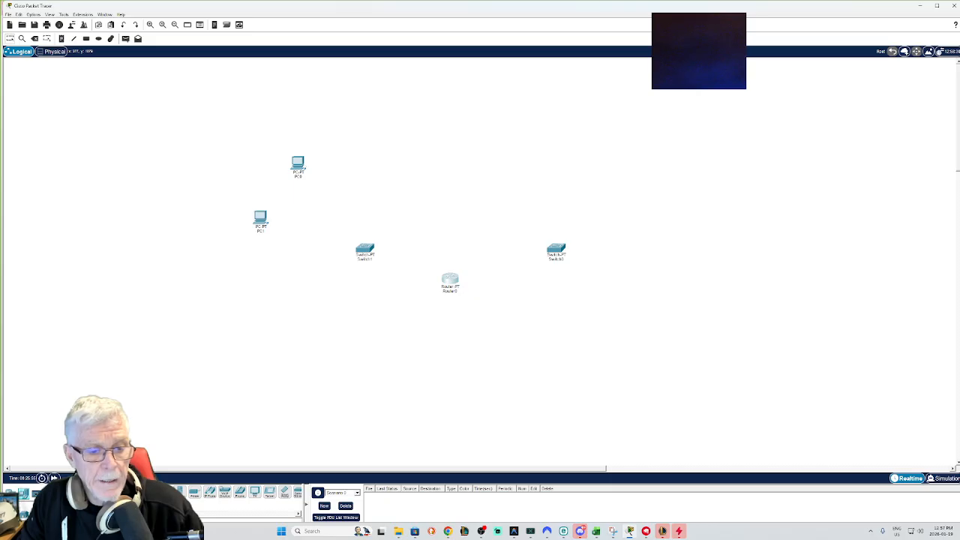
left_click_drag(193, 492, 264, 320)
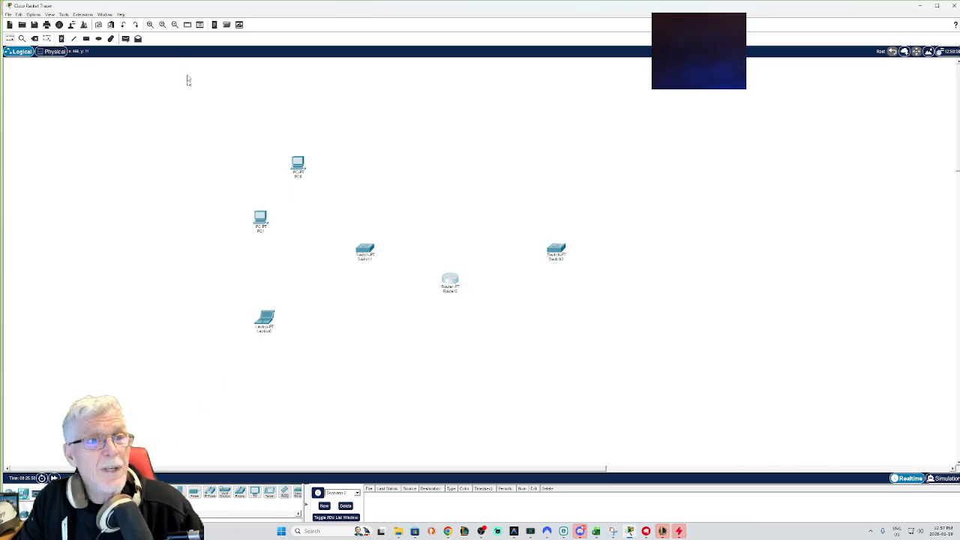
Step: Delete the laptop from the workspace
left_click(150, 26)
left_click_drag(268, 194, 235, 187)
left_click_drag(165, 470, 232, 476)
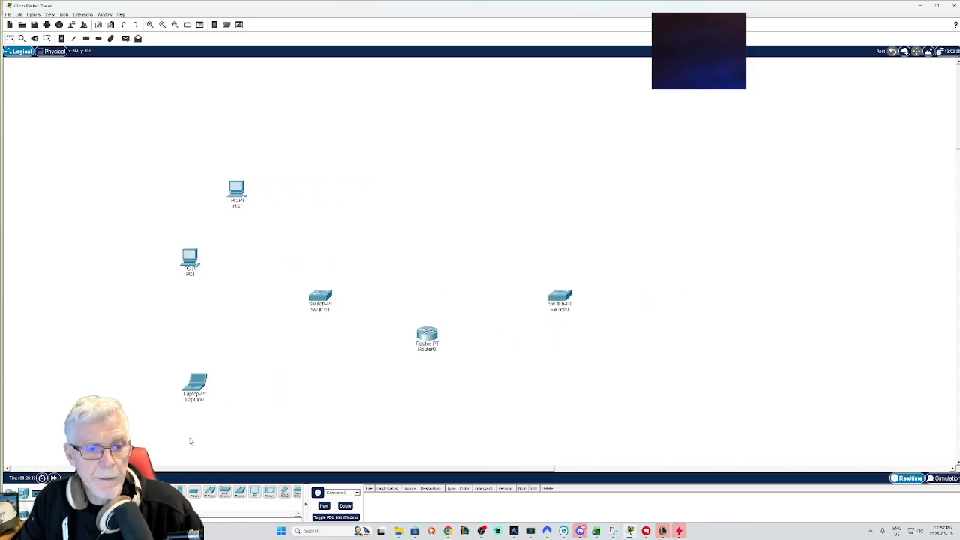
left_click(194, 384)
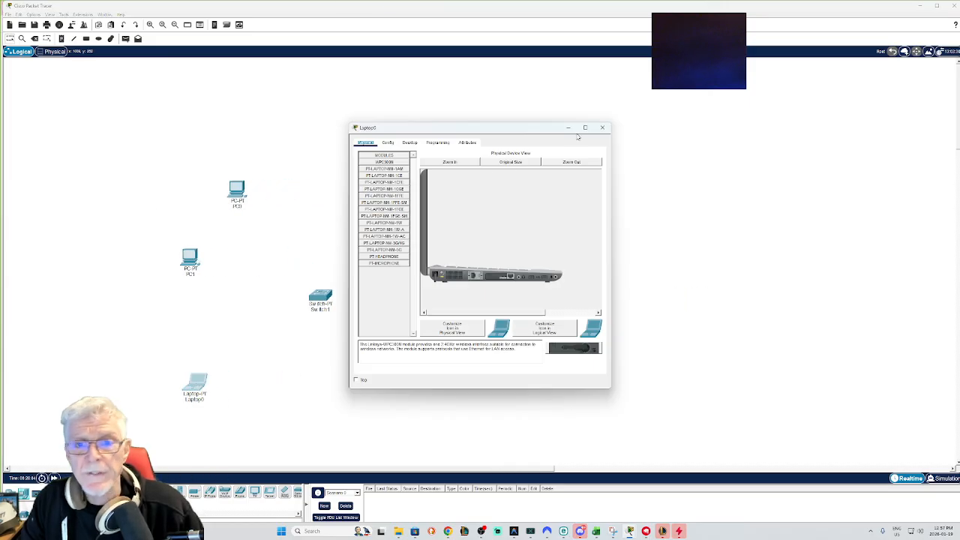
left_click(602, 128)
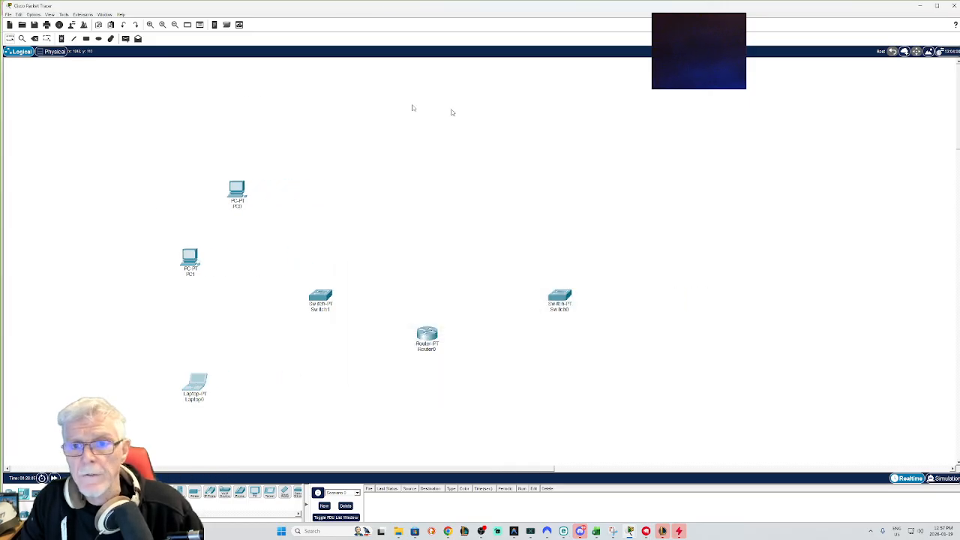
left_click(34, 39)
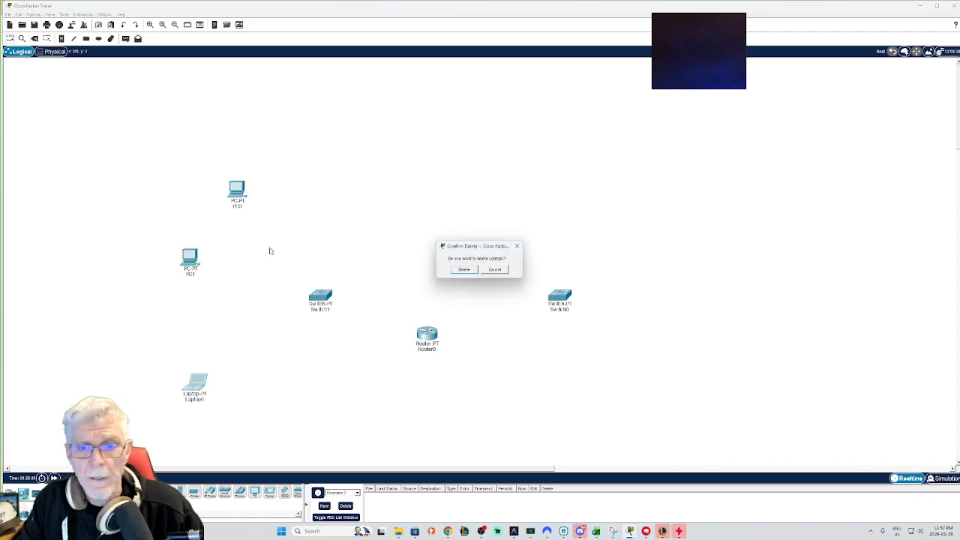
left_click(496, 270)
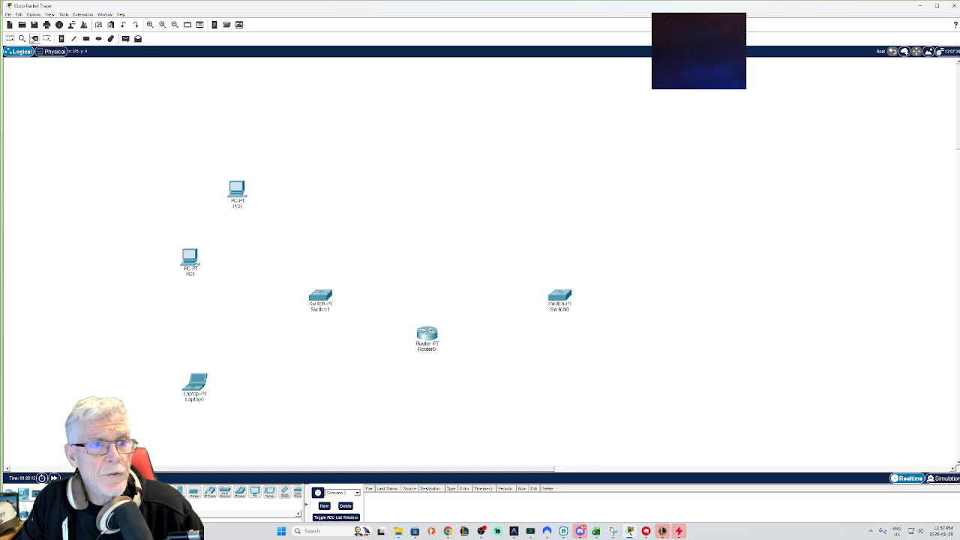
left_click(195, 384)
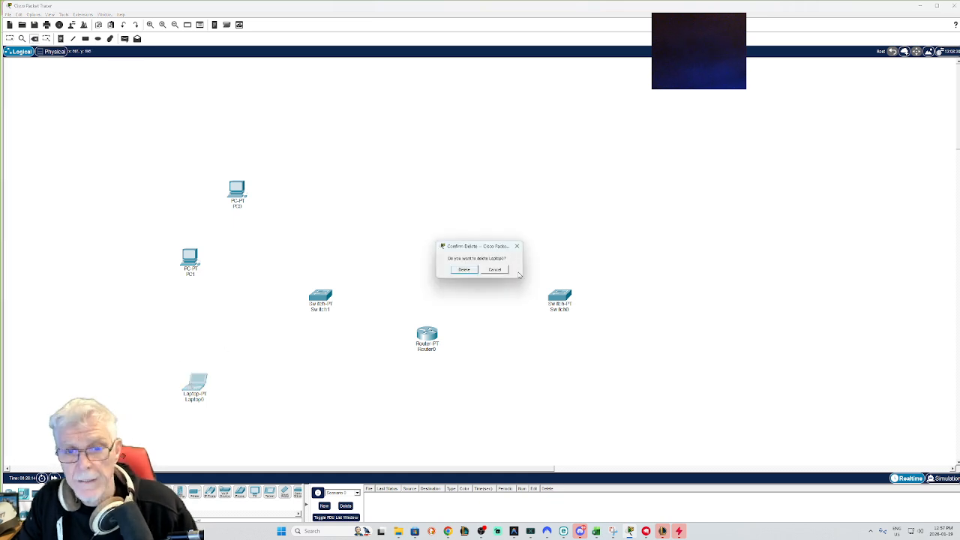
left_click(462, 270)
key("Escape")
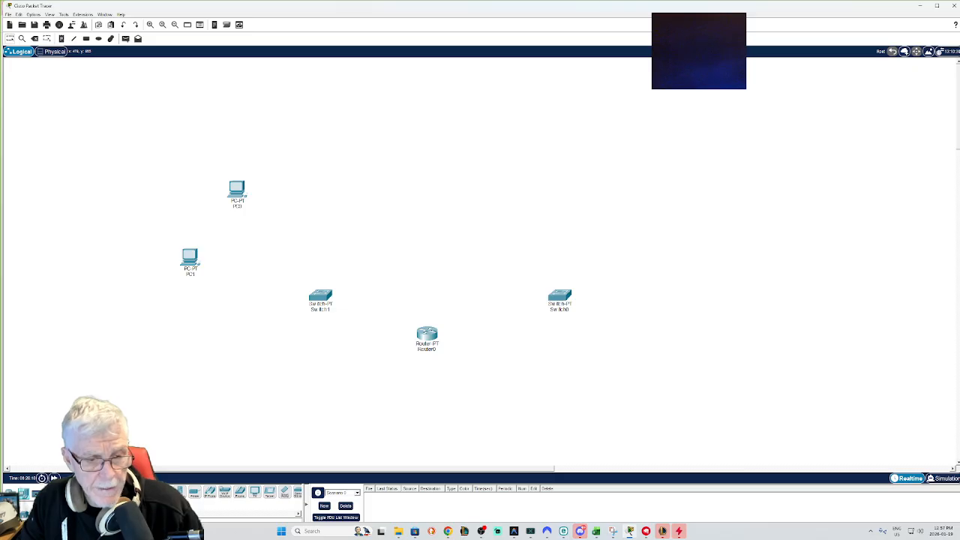
Step: Place a server at the lower left and shift the two left PCs slightly to the right
left_click(225, 335)
left_click_drag(195, 264, 225, 258)
left_click_drag(238, 190, 267, 190)
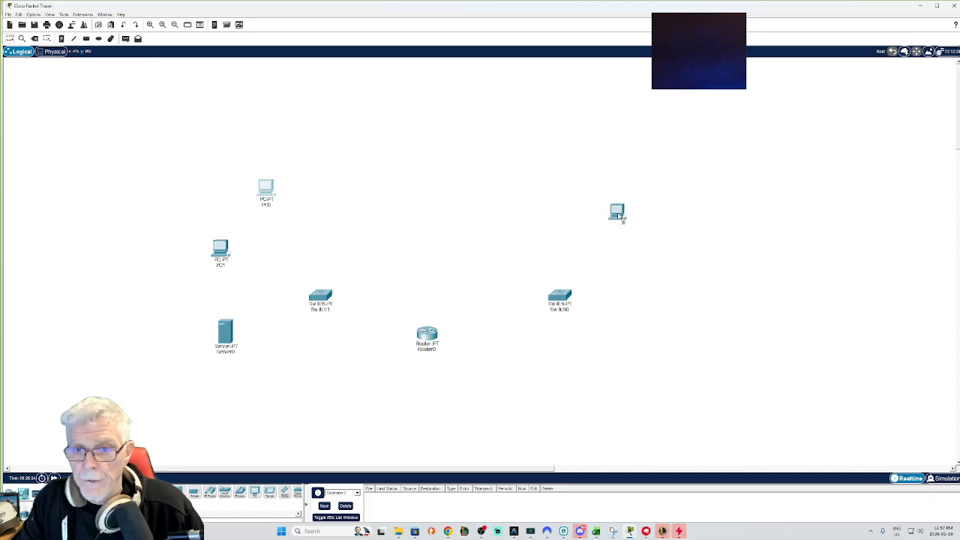
Step: Place two more PCs and a second server around the right-hand switch
left_click(611, 209)
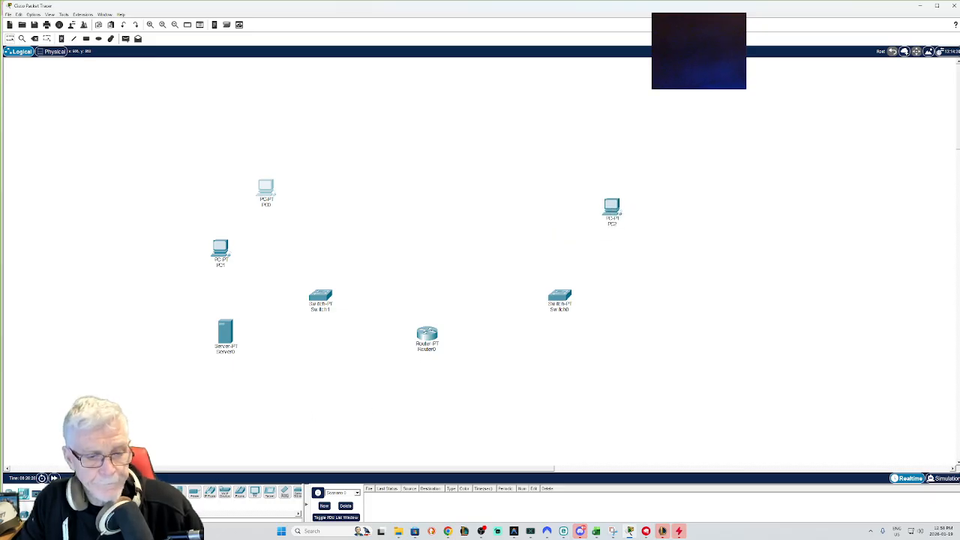
left_click(634, 300)
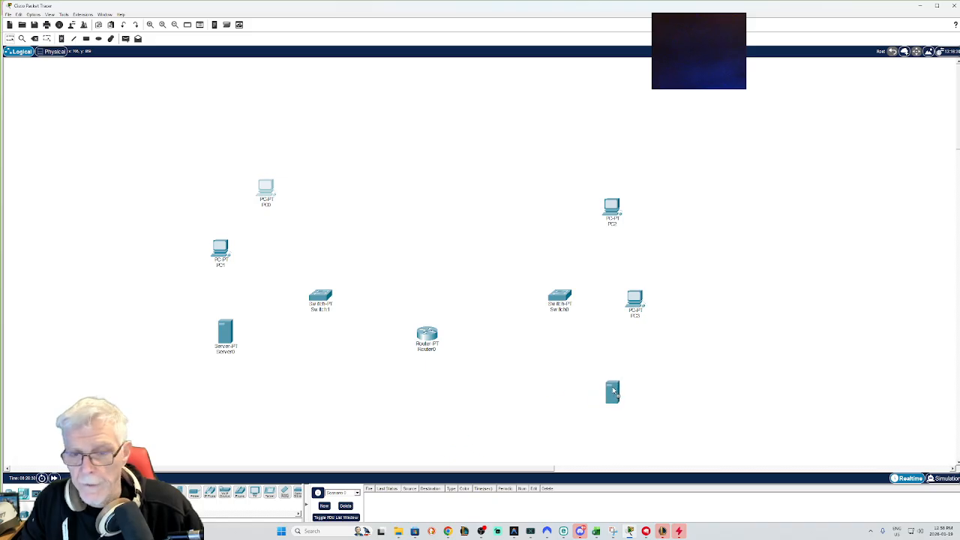
left_click(614, 391)
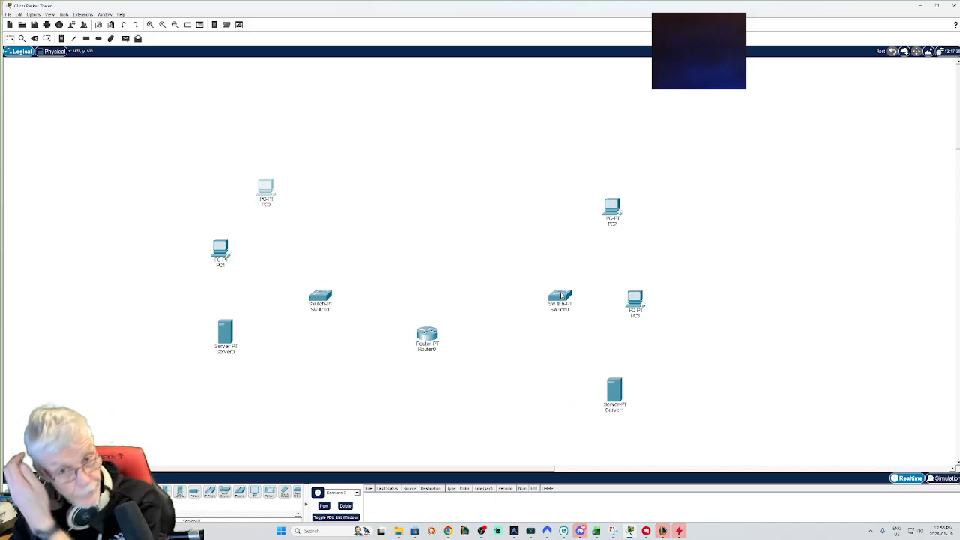
mouse_move(561, 296)
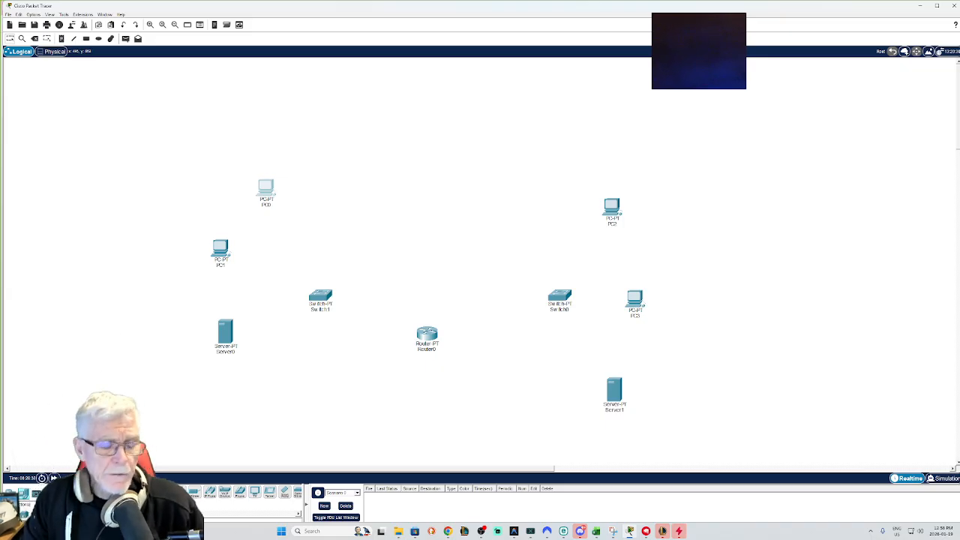
Step: Cable the router's FastEthernet0/0 port to the right switch's first FastEthernet port
left_click(48, 494)
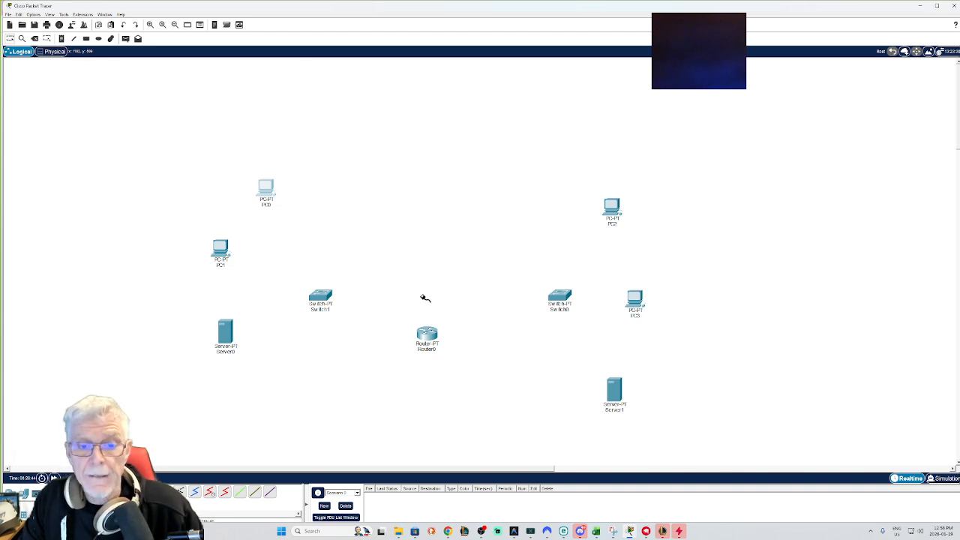
left_click(428, 335)
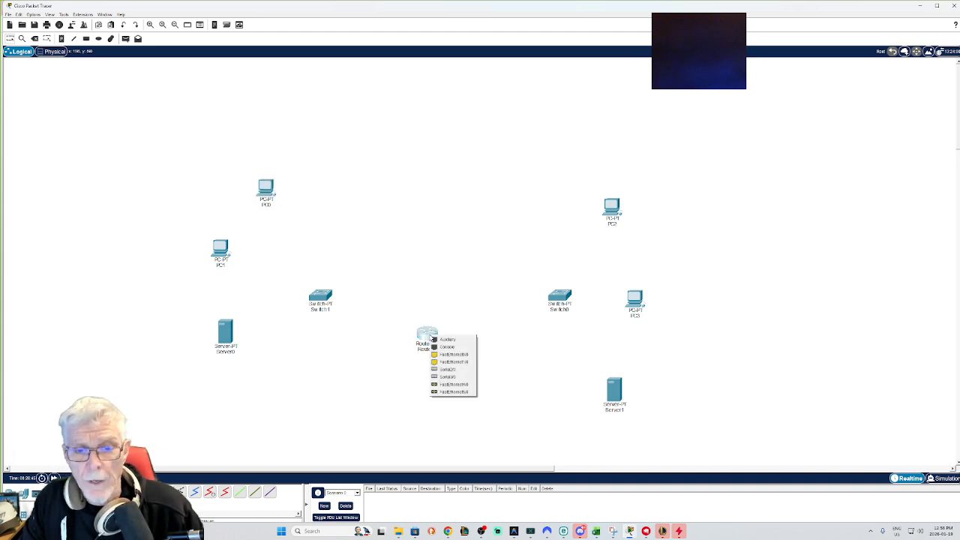
left_click(454, 354)
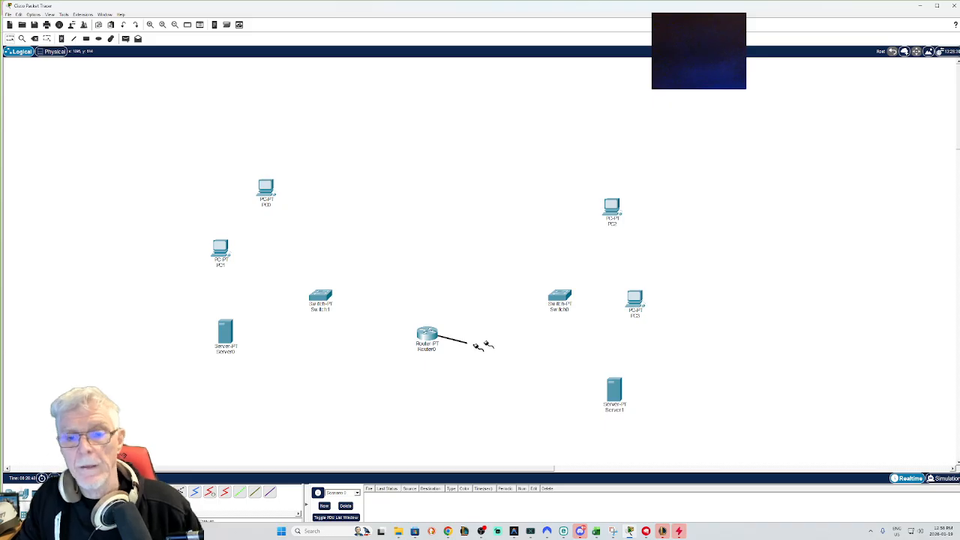
left_click(563, 295)
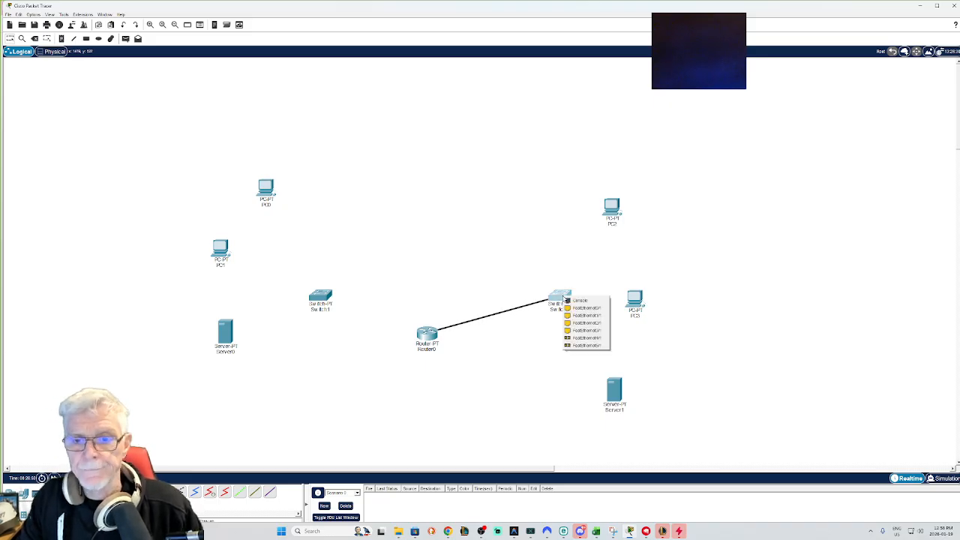
left_click(574, 309)
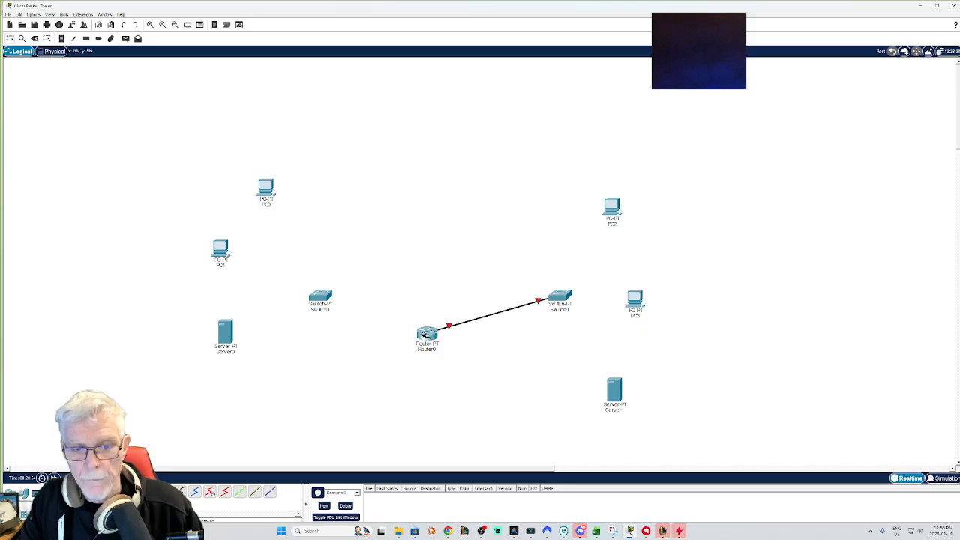
Step: Cable another router FastEthernet port to the left switch's first FastEthernet port
left_click(424, 335)
left_click(438, 353)
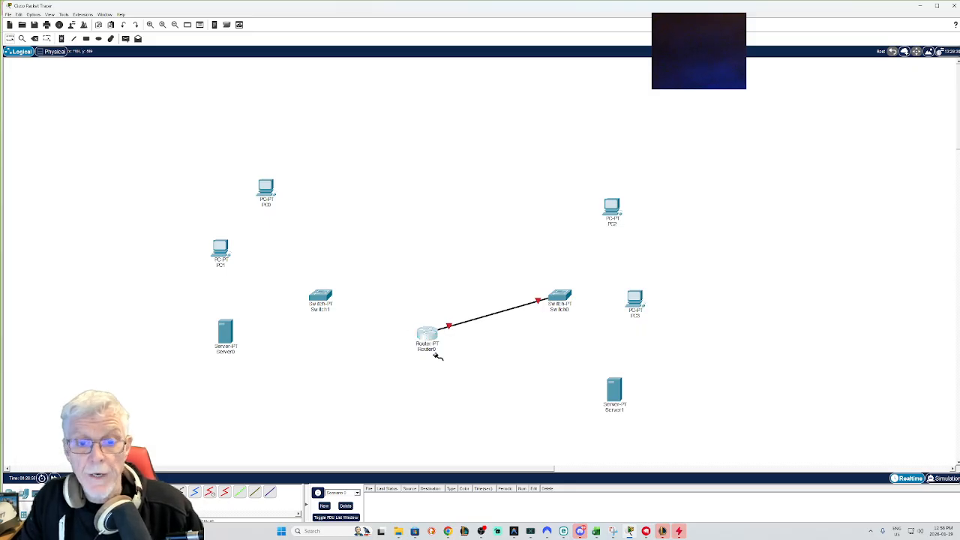
left_click(321, 295)
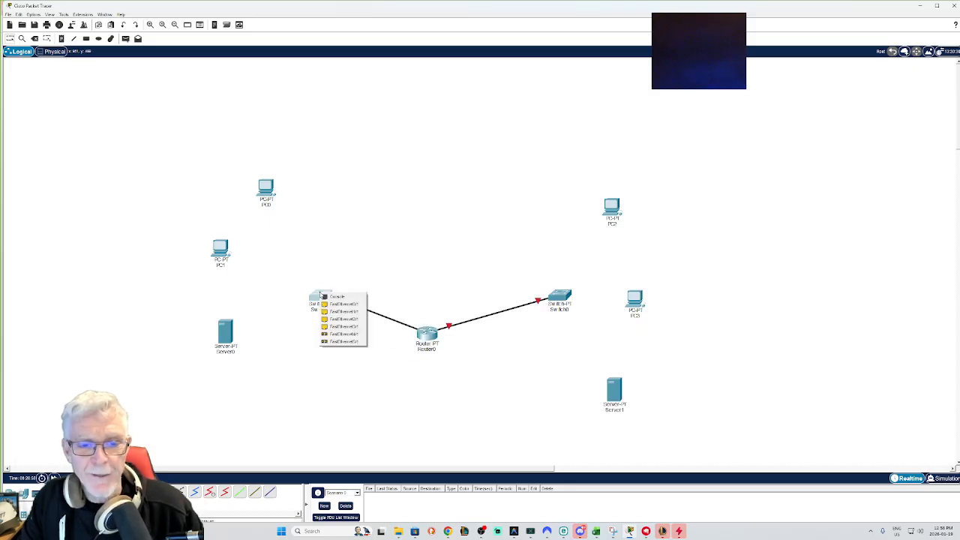
left_click(341, 304)
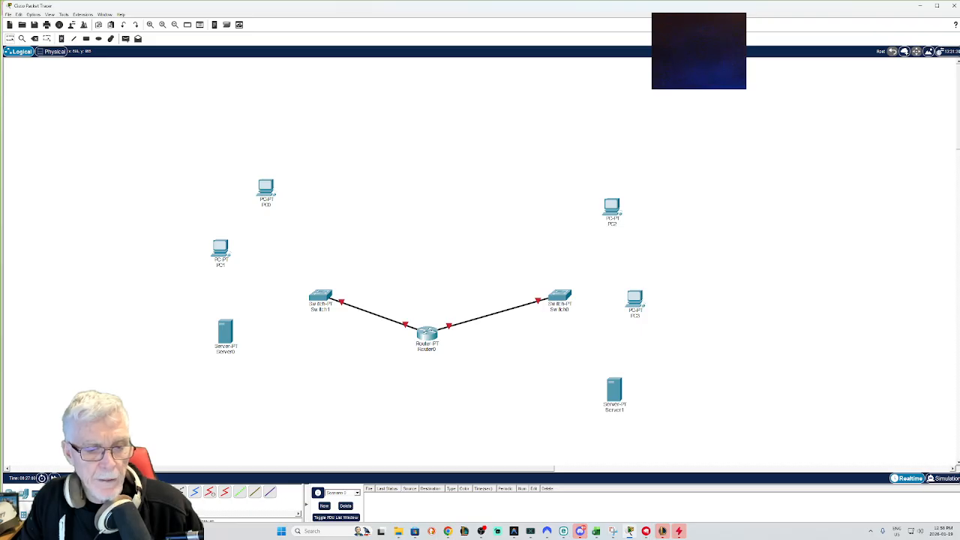
Step: Cable a free FastEthernet port on the right switch to the upper-right PC's FastEthernet0 port
left_click(568, 296)
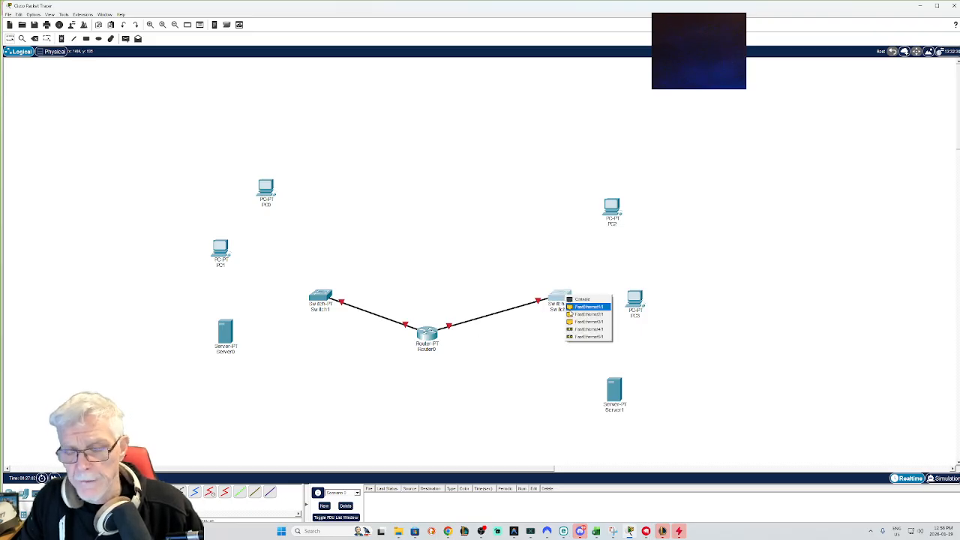
left_click(571, 309)
left_click(611, 209)
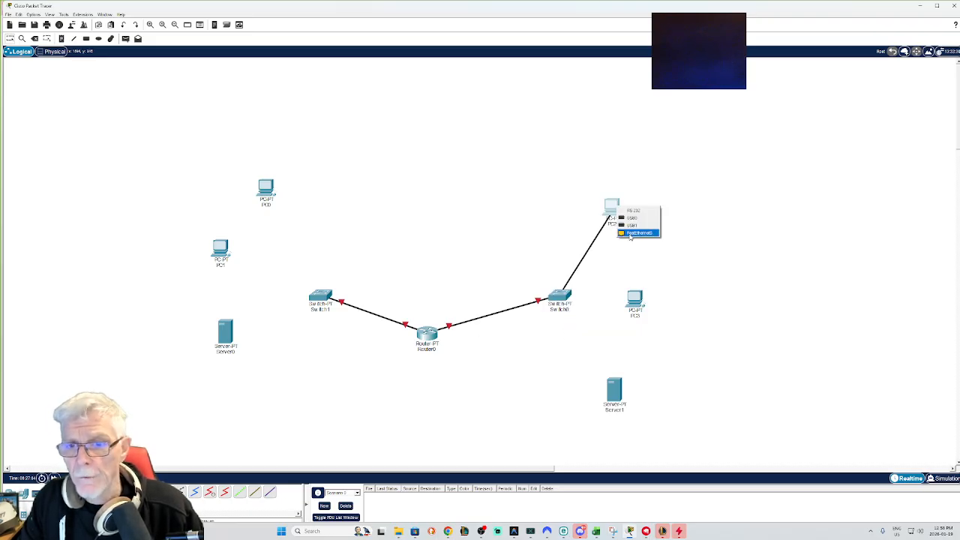
left_click(639, 233)
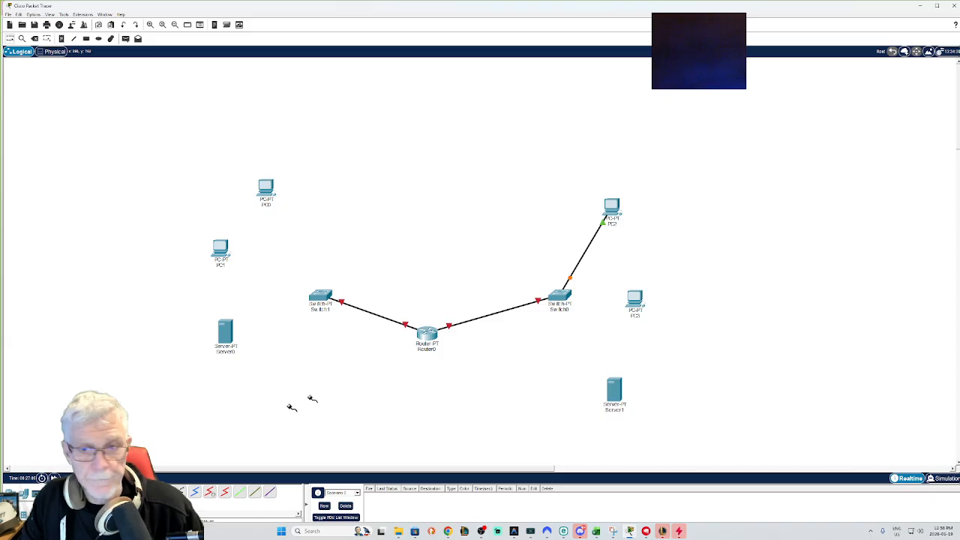
Step: Cable a free FastEthernet port on the right switch to the right-hand PC's FastEthernet0 port
left_click(559, 300)
left_click(572, 309)
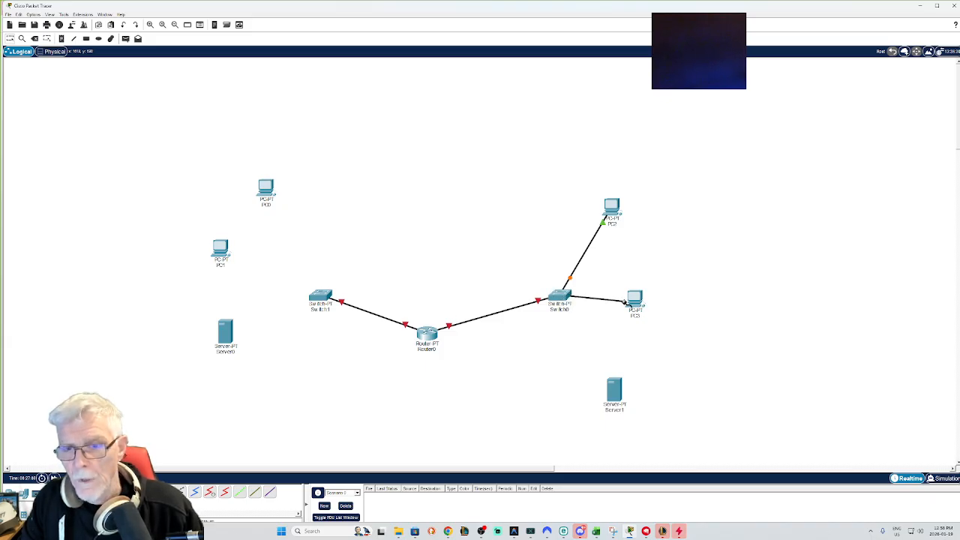
left_click(634, 300)
left_click(641, 323)
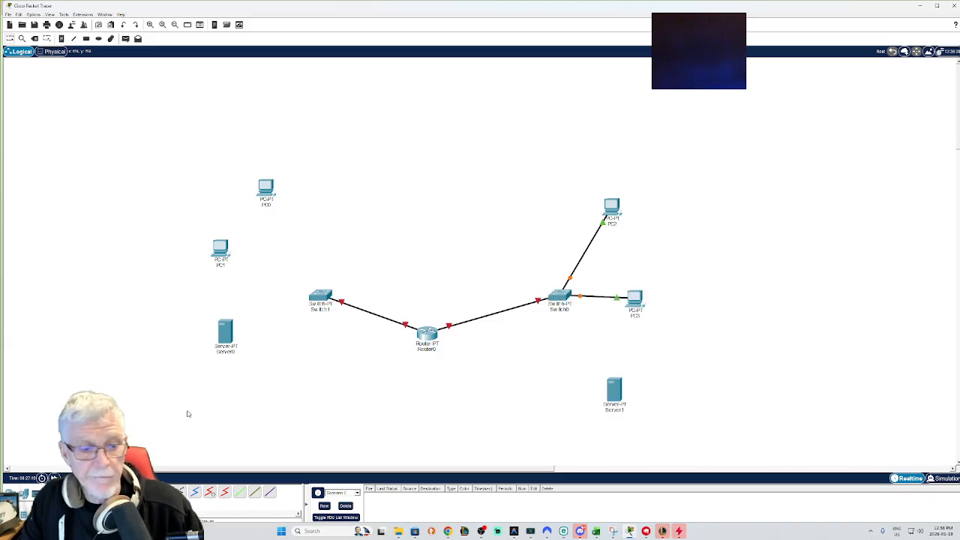
Step: Cable another free FastEthernet port on the right switch to the lower-right server
left_click(136, 492)
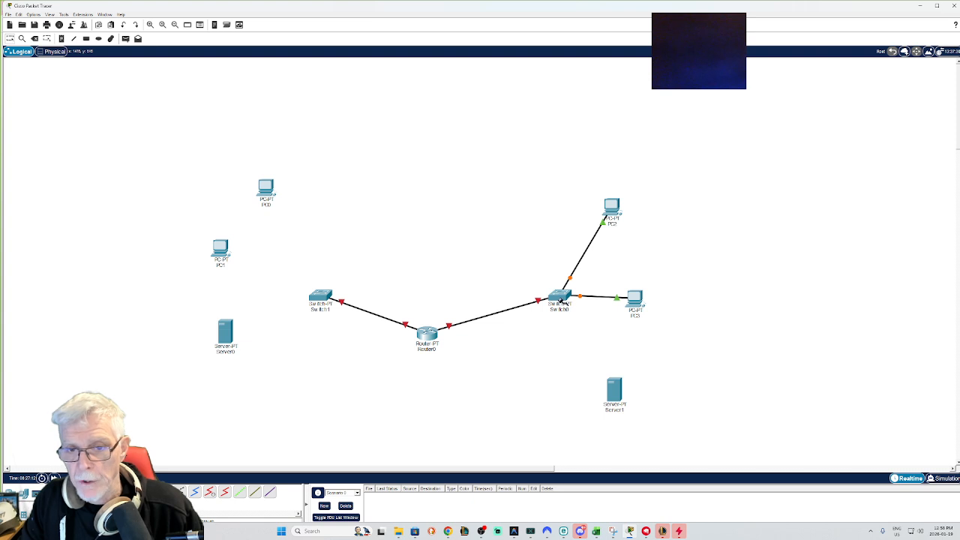
left_click(561, 300)
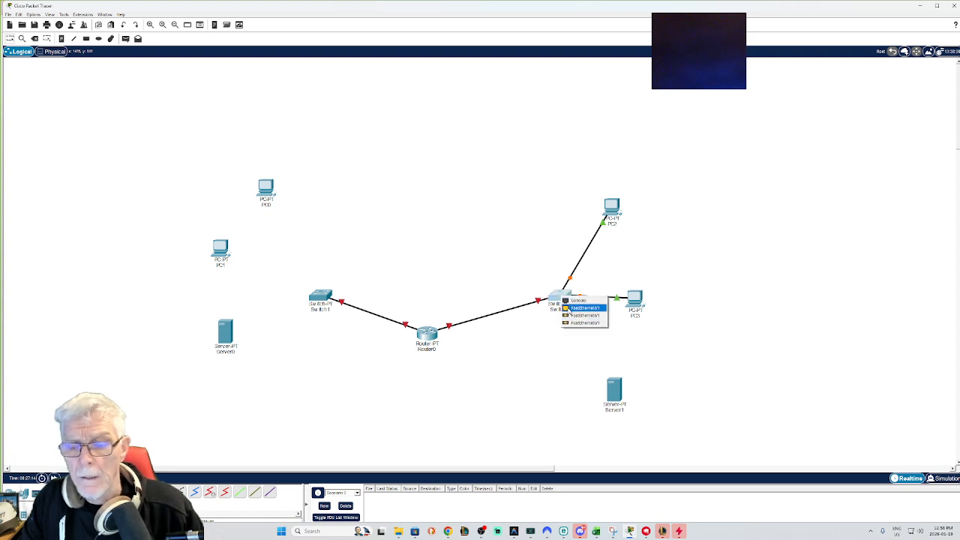
left_click(581, 315)
left_click(615, 391)
left_click(615, 392)
left_click(634, 399)
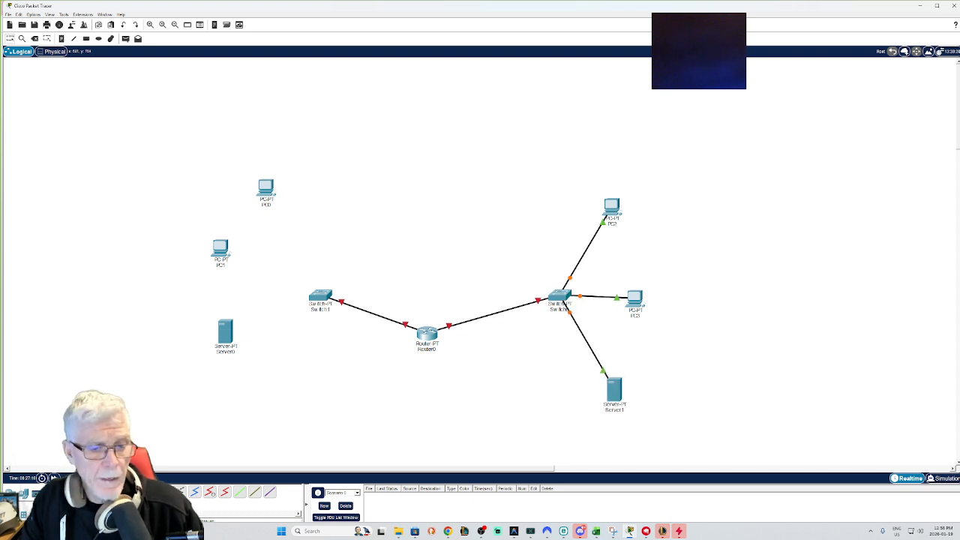
Step: Cable a free FastEthernet port on the left switch to the upper-left PC's FastEthernet0 port
left_click(323, 297)
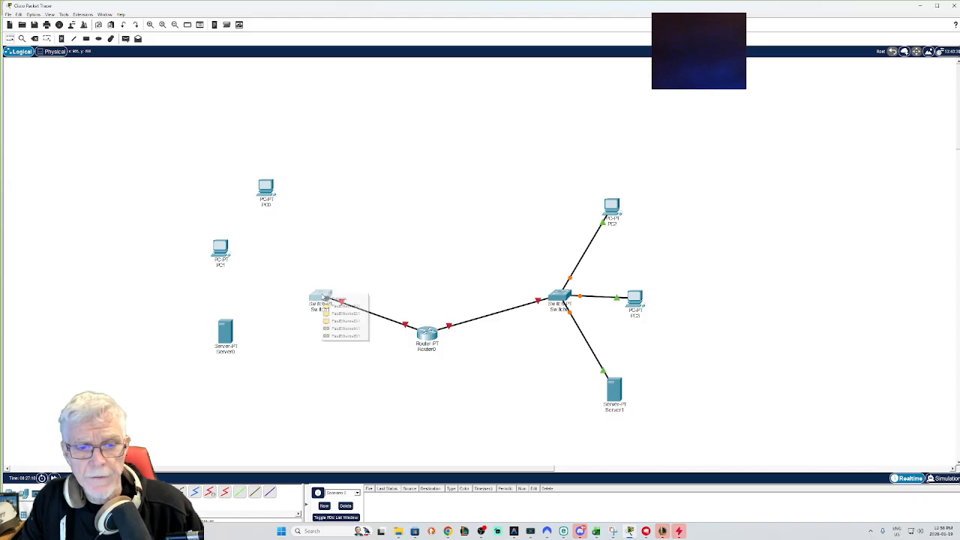
left_click(332, 306)
left_click(266, 192)
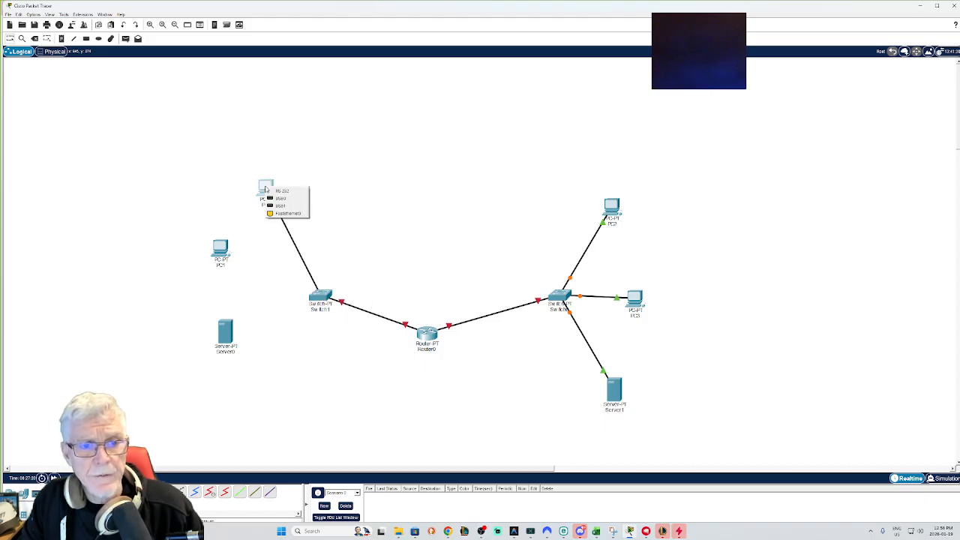
left_click(285, 214)
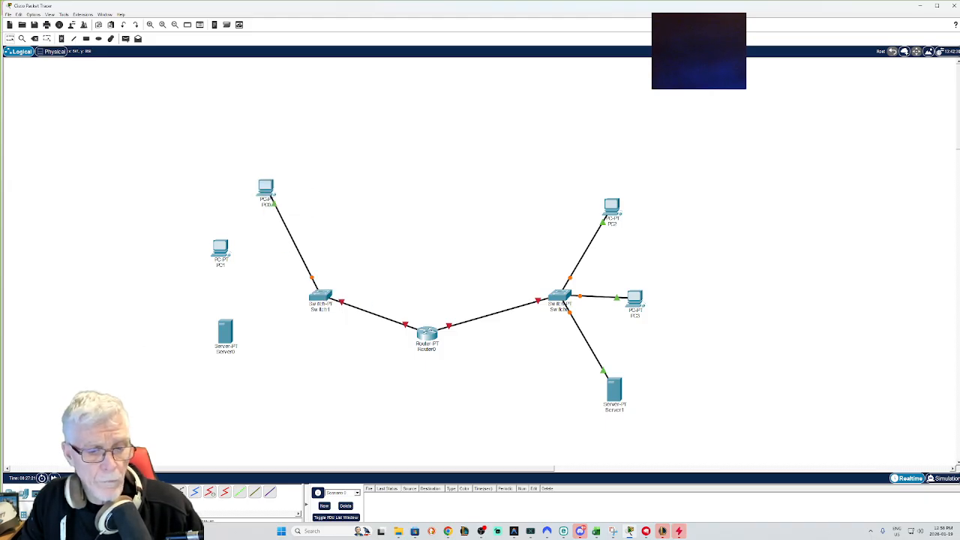
Step: Cable the next free FastEthernet port on the left switch to the middle-left PC's FastEthernet0 port
left_click(322, 297)
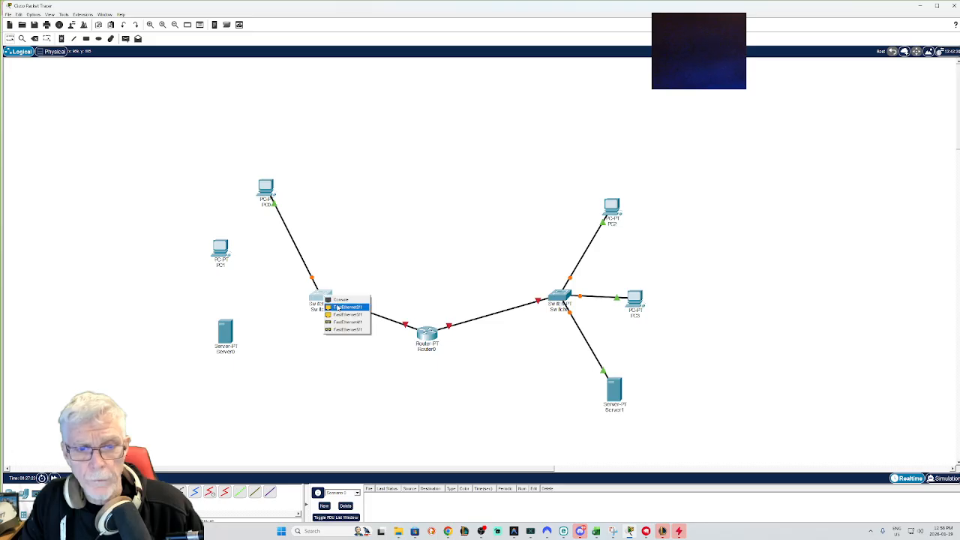
left_click(339, 307)
left_click(221, 251)
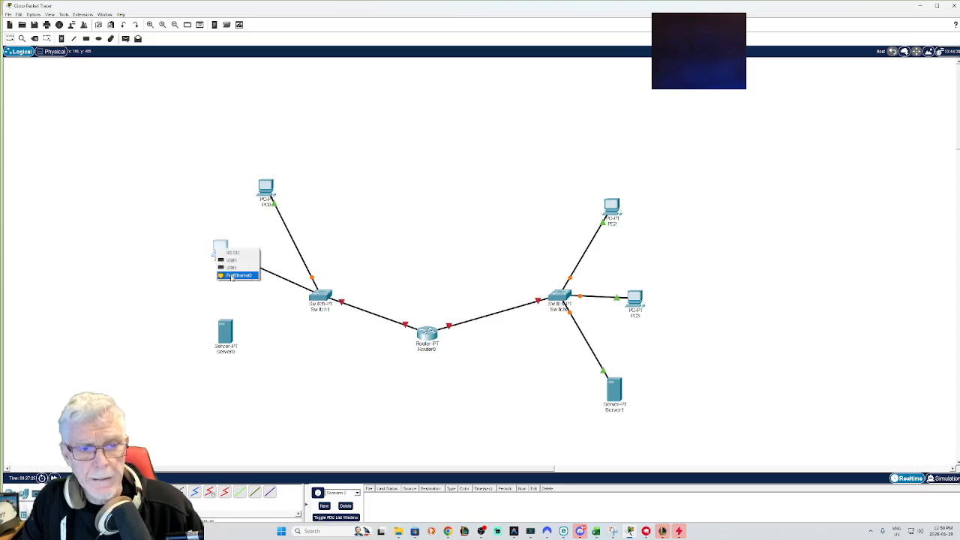
left_click(233, 276)
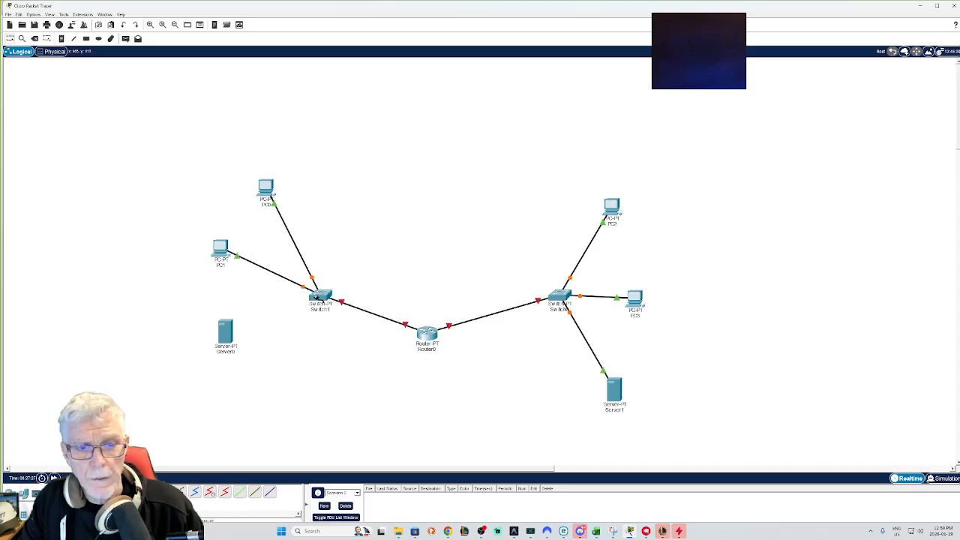
Step: Cable another free FastEthernet port on the left switch to the lower-left server
left_click(321, 298)
left_click(330, 309)
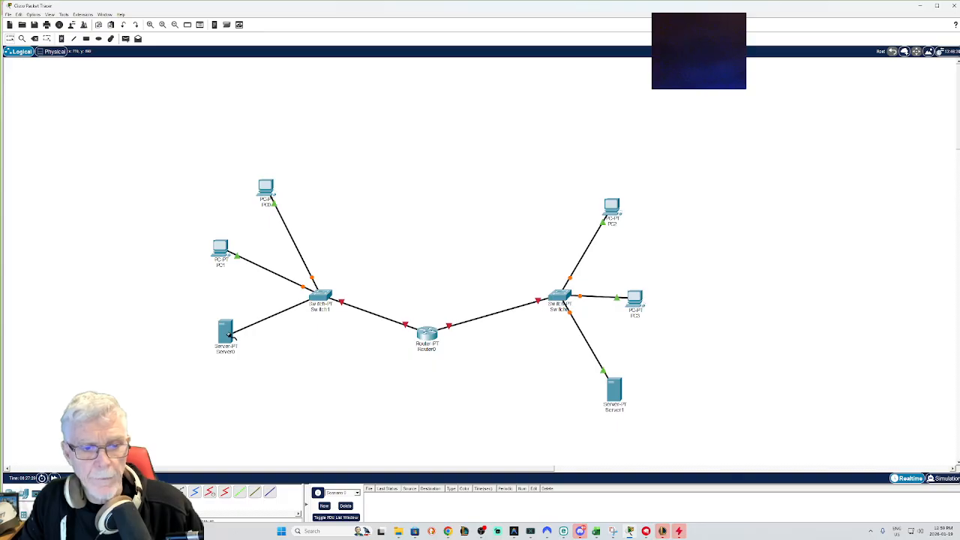
left_click(226, 331)
left_click(237, 339)
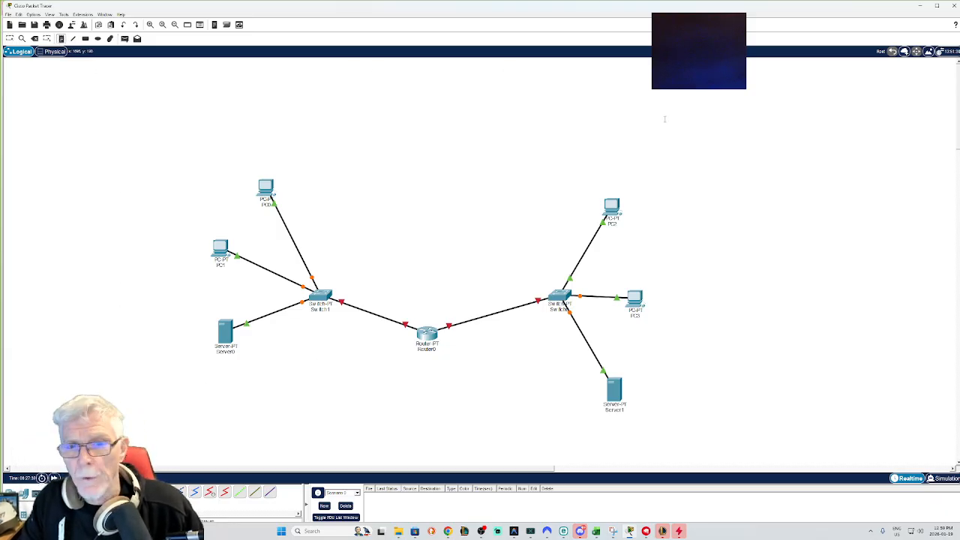
Step: Add a text note reading 192.168.1.0 above the right-hand network
left_click(509, 173)
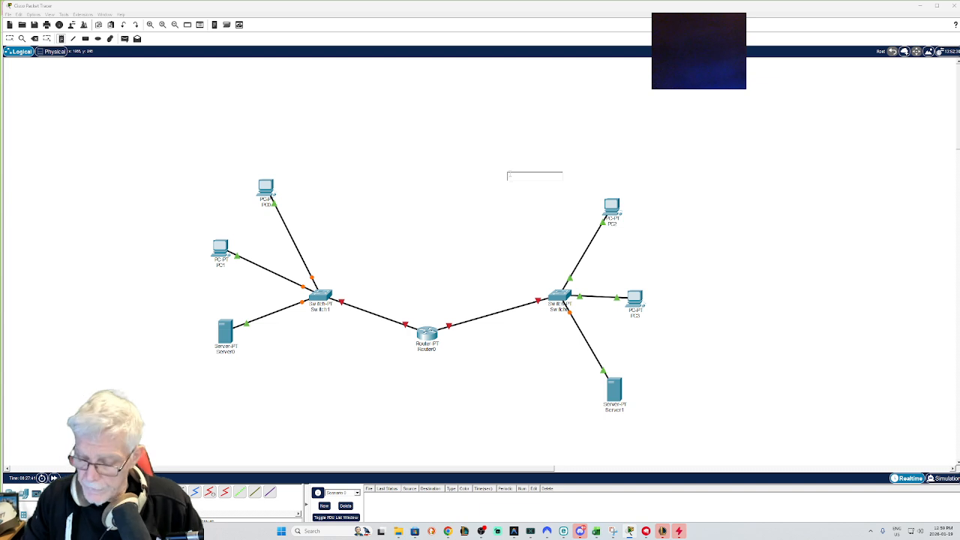
type("192.168.1.0")
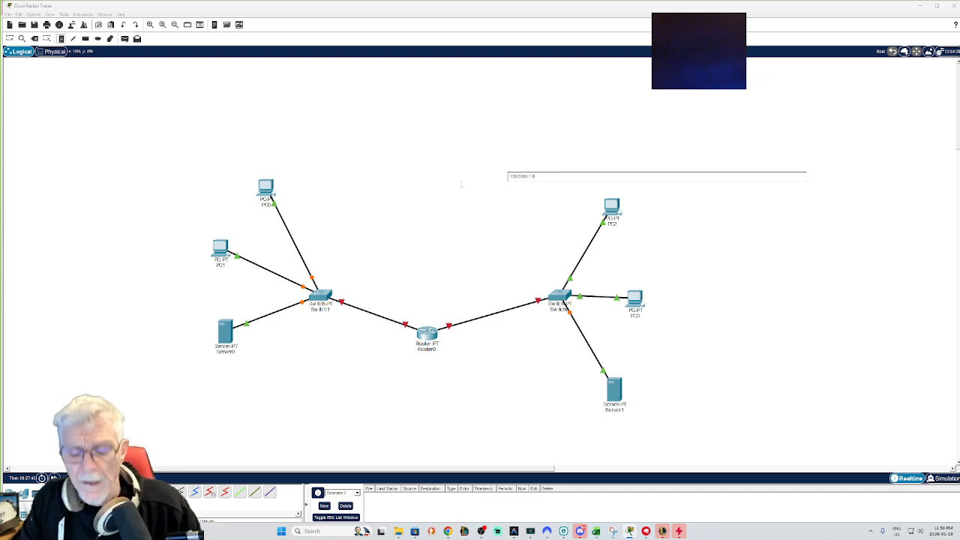
key("BackSpace")
key("BackSpace")
key("BackSpace")
key("BackSpace")
key("BackSpace")
key("BackSpace")
key("BackSpace")
key("BackSpace")
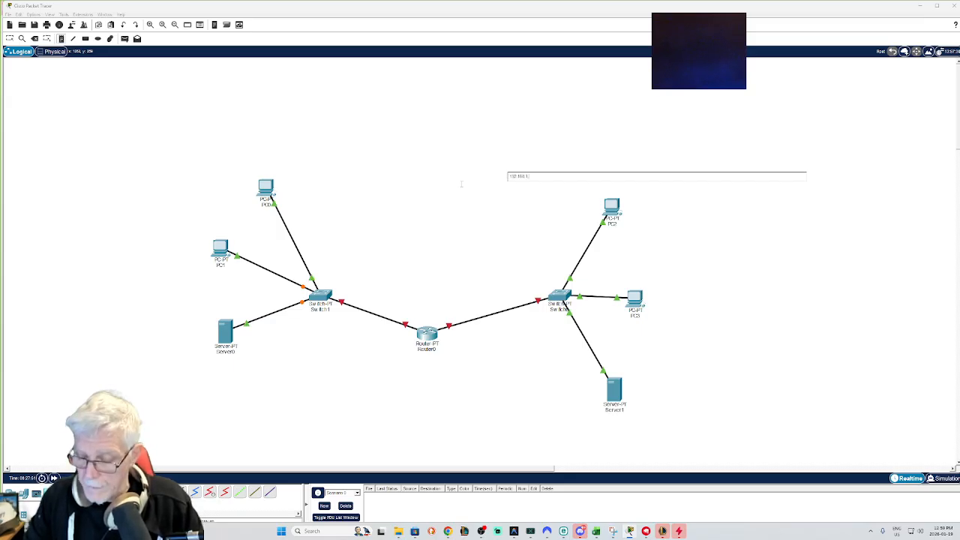
Step: Add a text note reading 200.5.5.0 above the left-hand network
left_click(311, 175)
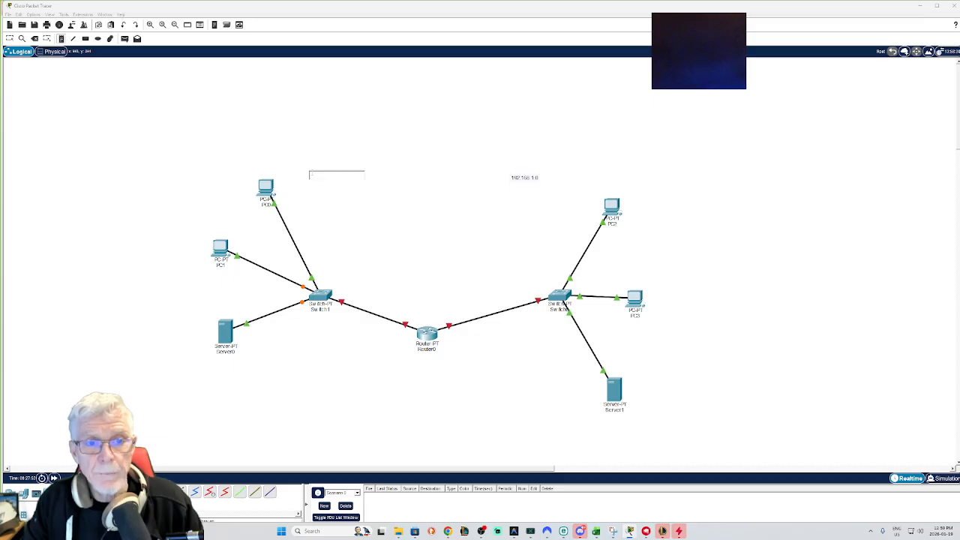
type("1")
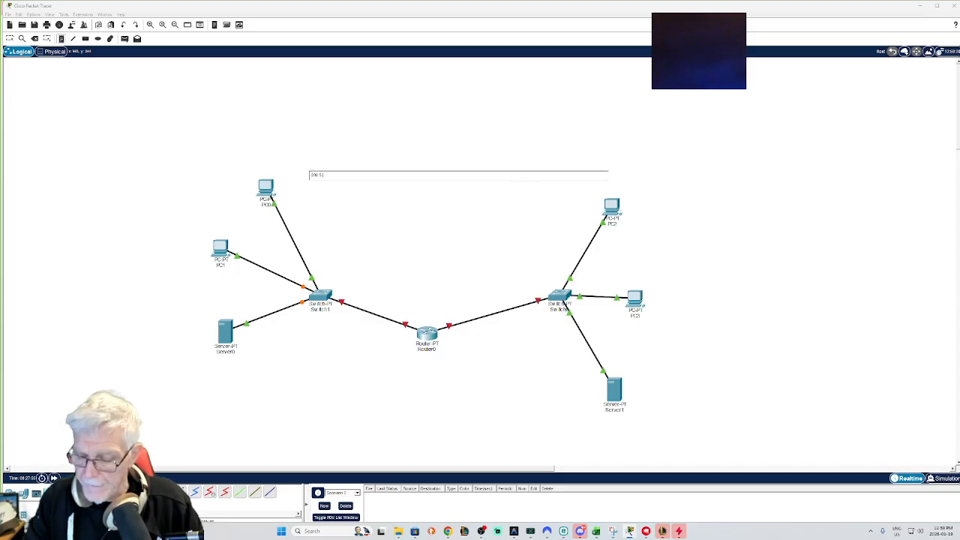
type("00.5.5.0")
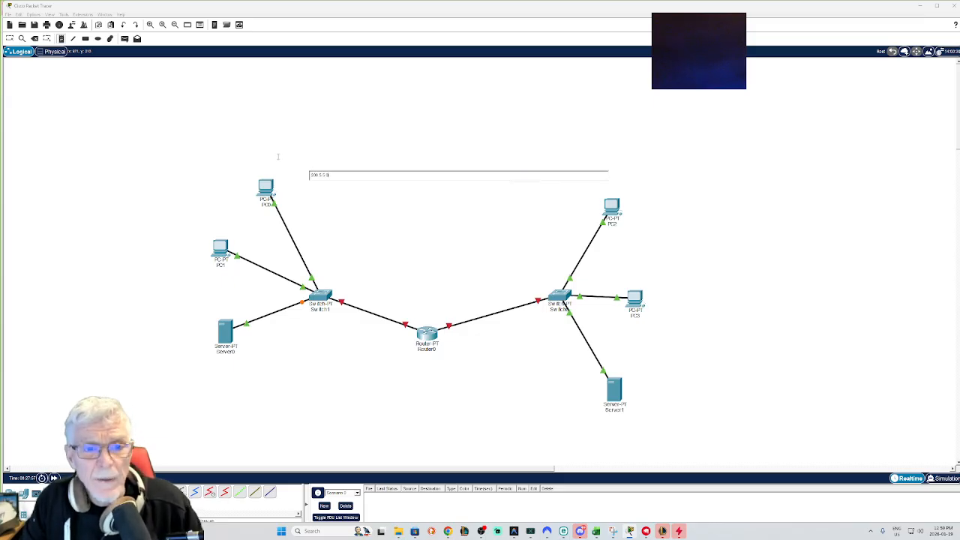
left_click(277, 158)
key("Escape")
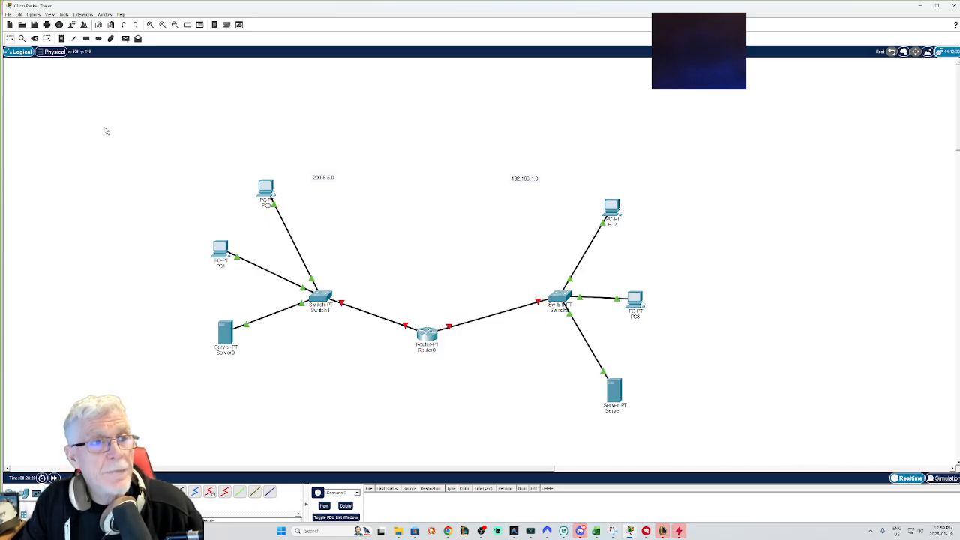
Step: Add a note reading 192.168.1.1 beside the router's link to the right switch
left_click(62, 39)
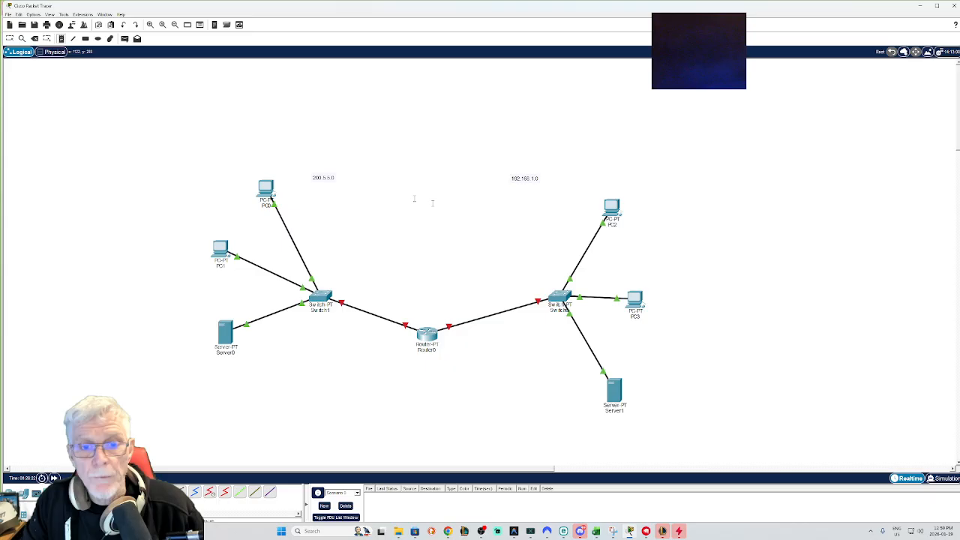
left_click(430, 296)
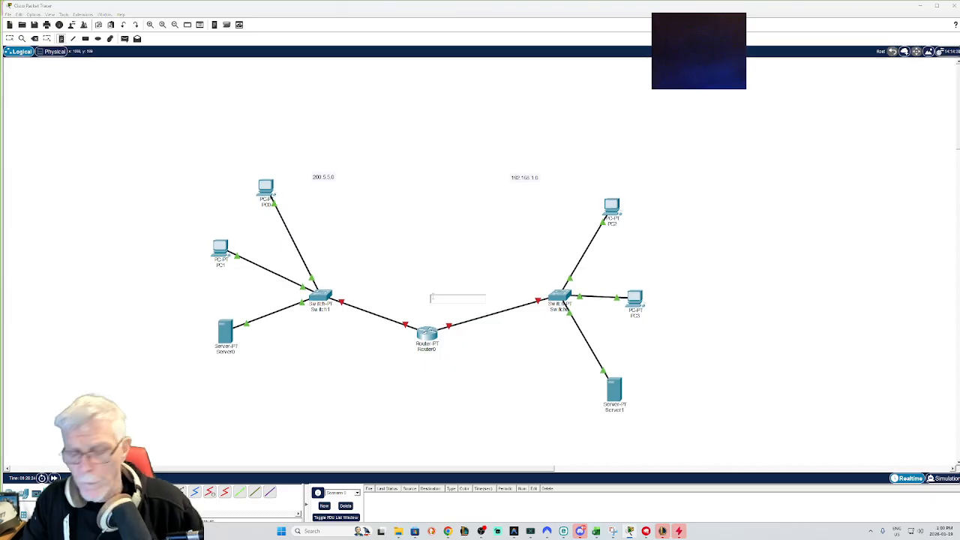
type("192.168.1.1")
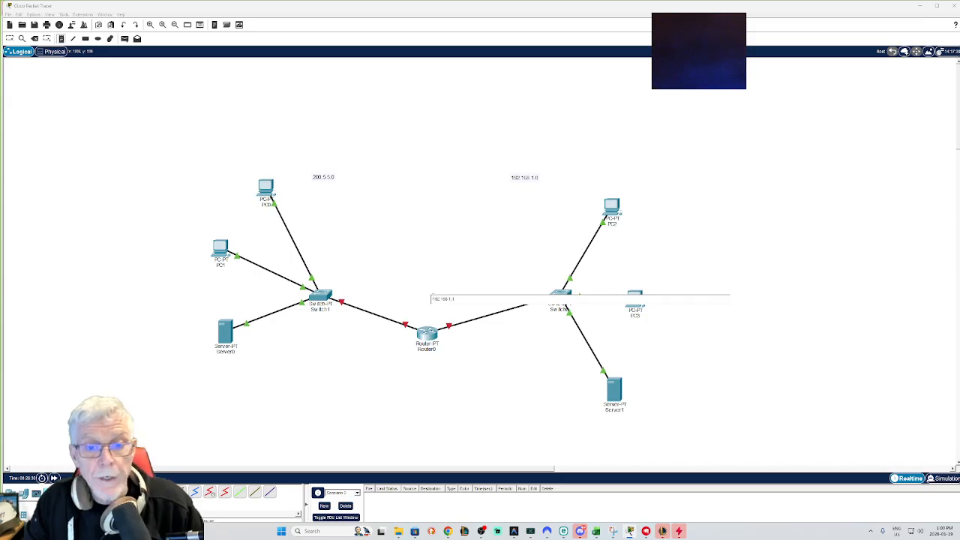
Step: Add a note reading 200.5.5.1 beside the router's link to the left switch
left_click(389, 299)
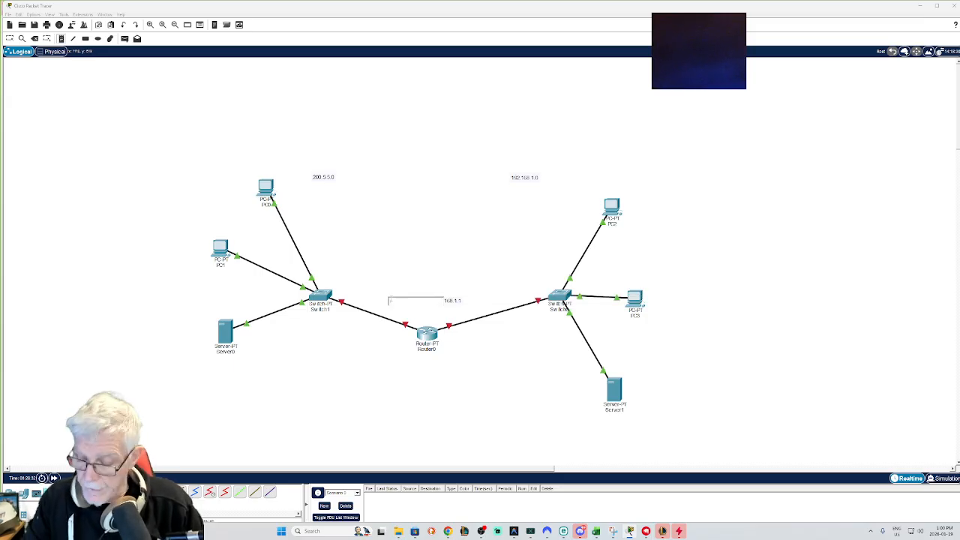
type("200.5.5.1")
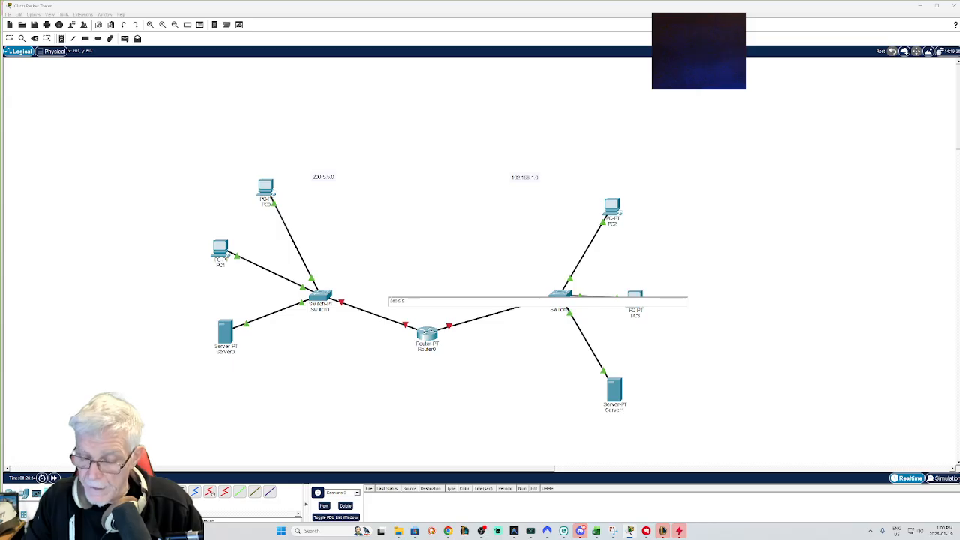
left_click(417, 263)
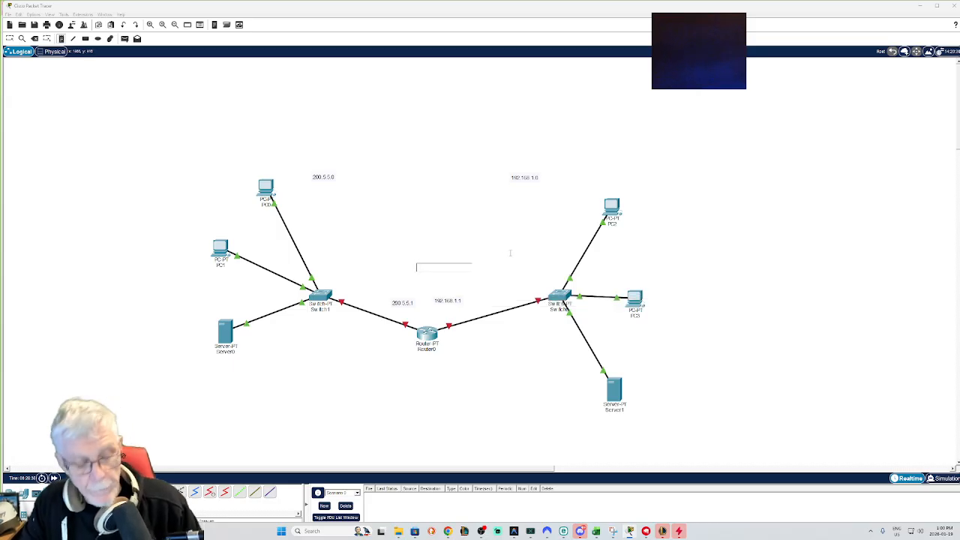
key("Escape")
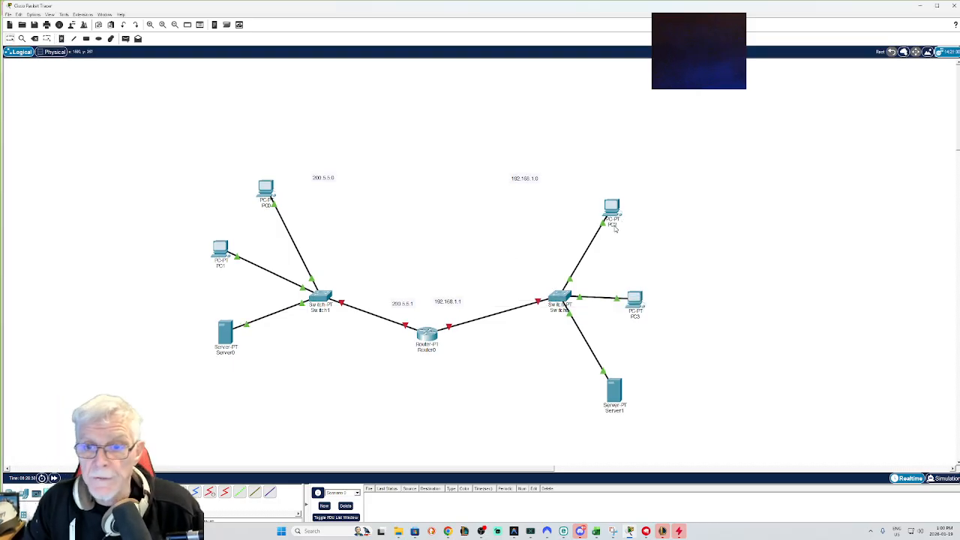
Step: Rename the upper-right PC's label to 192.168.1.10
mouse_move(604, 229)
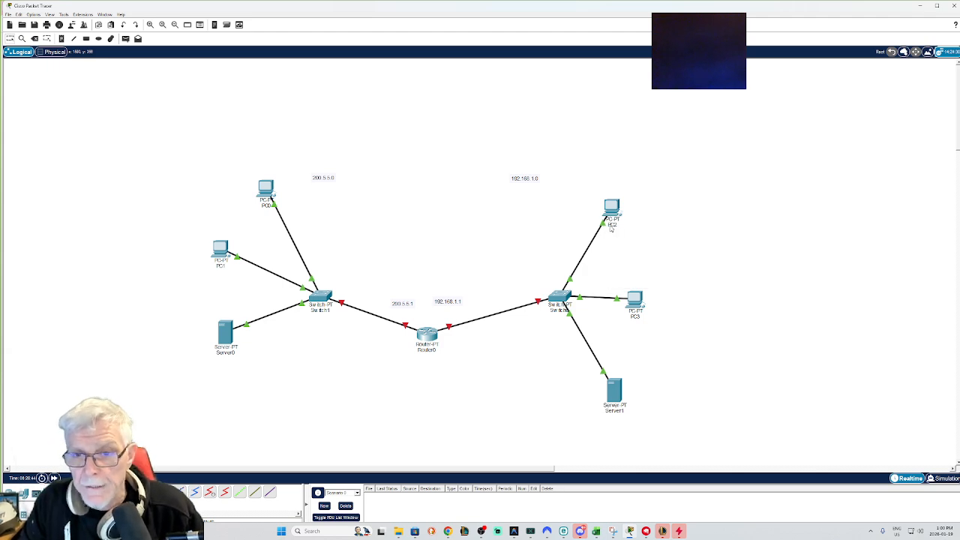
left_click(609, 224)
left_click_drag(622, 224, 602, 226)
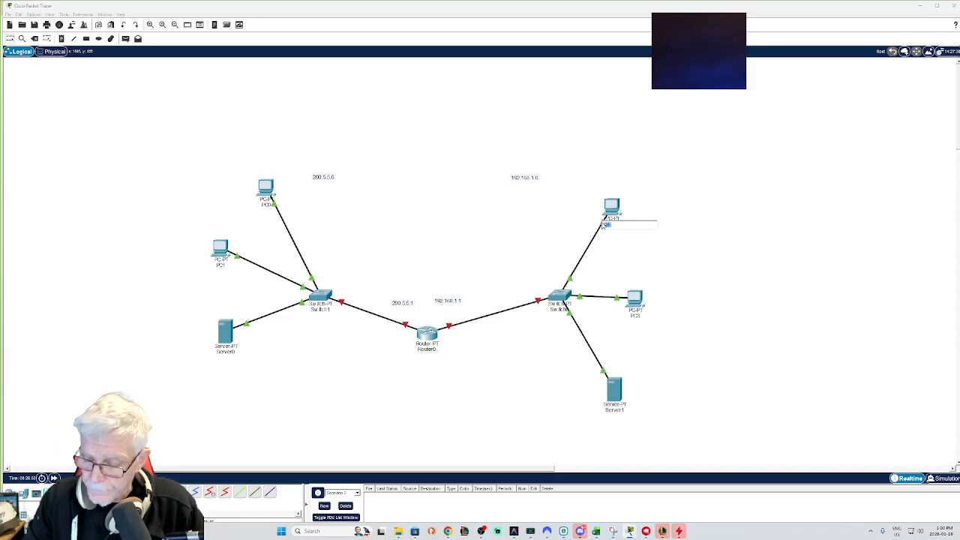
key("BackSpace")
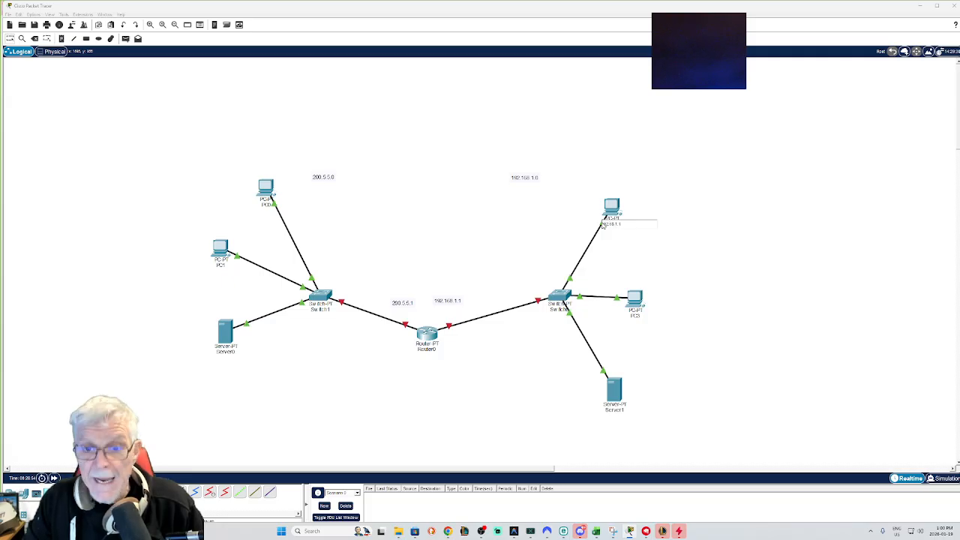
Step: Rename the right-hand PC's label to 192.168.1.20
left_click(636, 314)
double_click(637, 316)
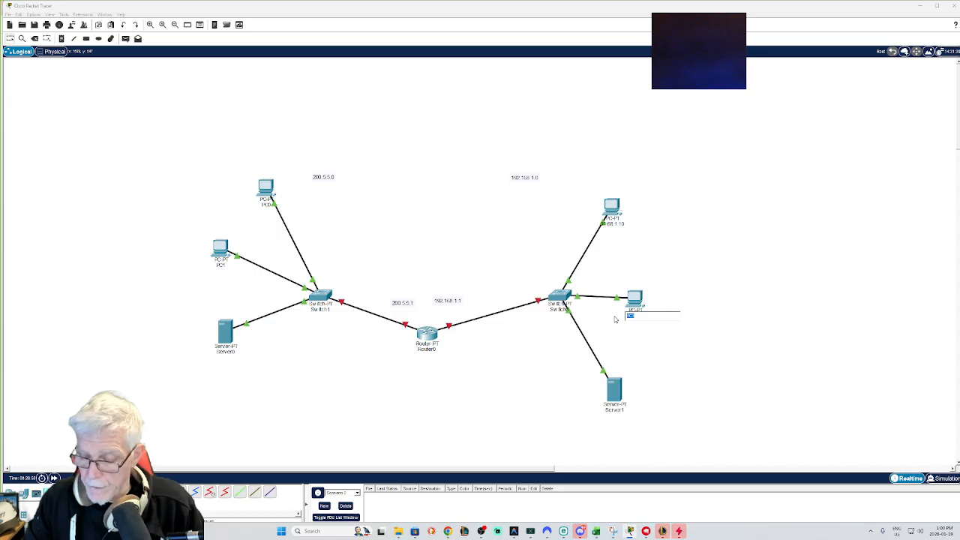
type("192.168.1.20")
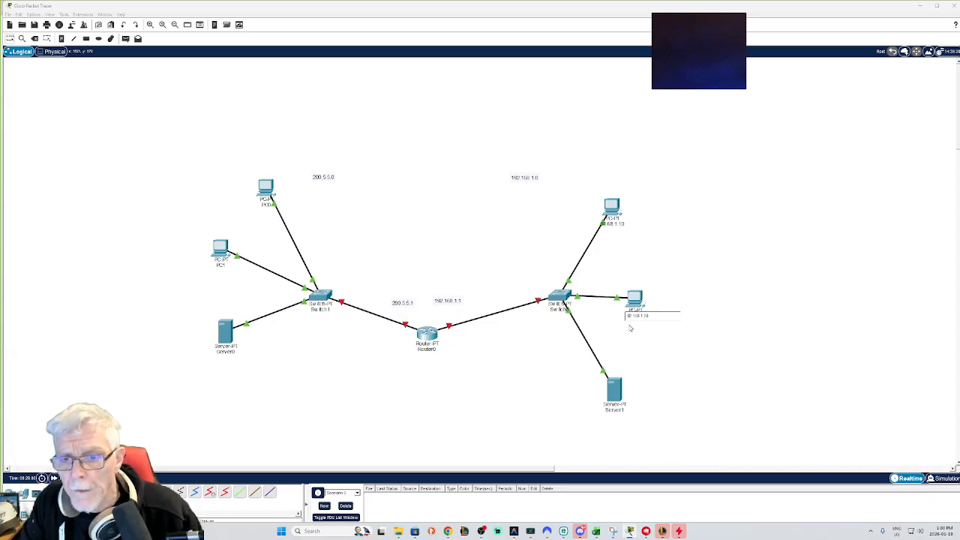
type("1")
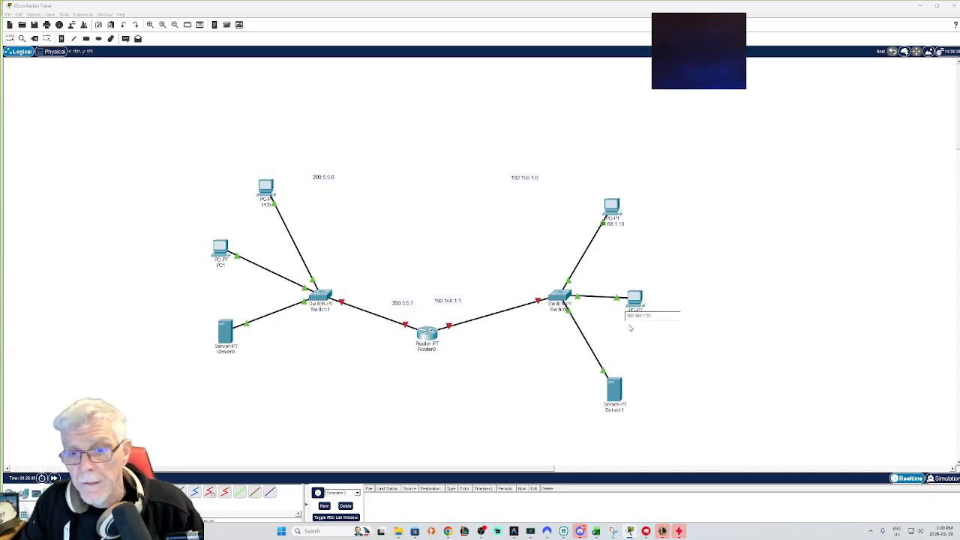
Step: Rename the lower-right server's label to 192.168.1.254
left_click(614, 409)
left_click_drag(629, 413, 603, 413)
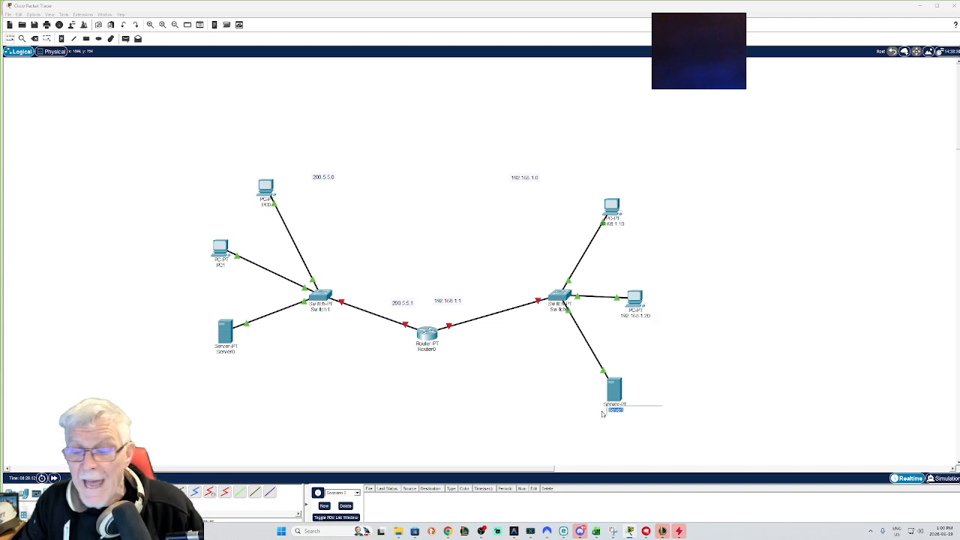
type("192.168.1.254")
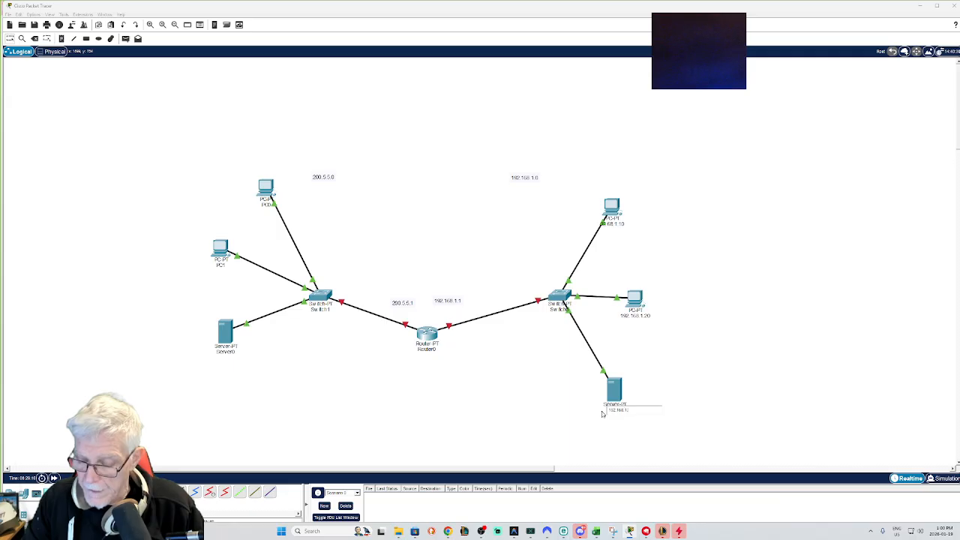
Step: Rename the upper-left PC's label to 200.5.5.10
left_click(267, 200)
left_click_drag(267, 206, 247, 206)
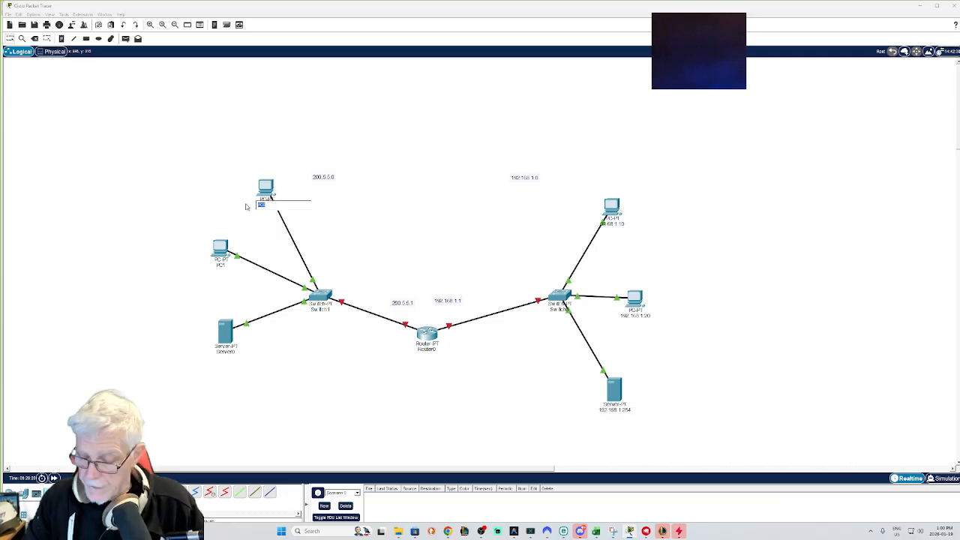
type("200.5.5.10")
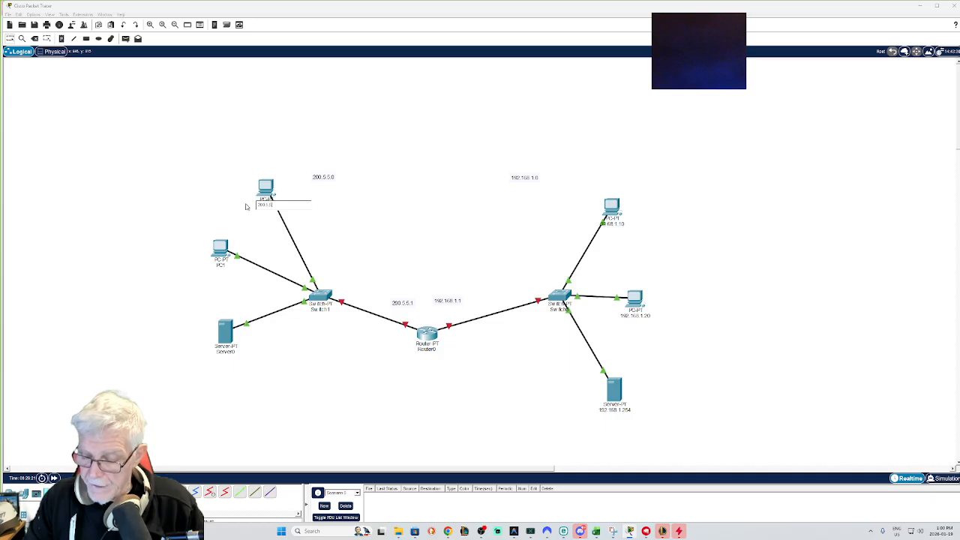
Step: Rename the left-hand PC's label to 200.5.5.20
left_click(219, 265)
left_click_drag(220, 265, 208, 265)
type("200.5.5.20")
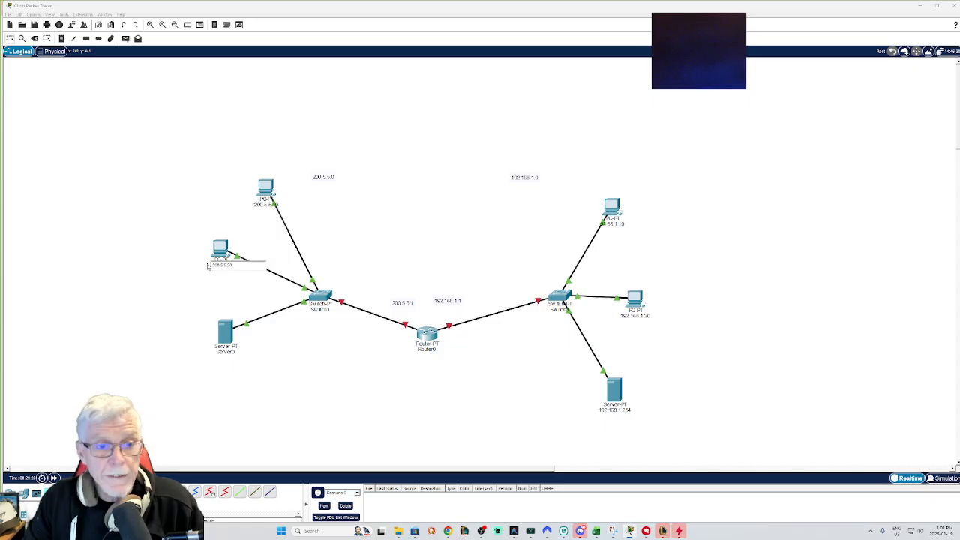
Step: Rename the left server's label to 200.5.5.254
left_click(223, 355)
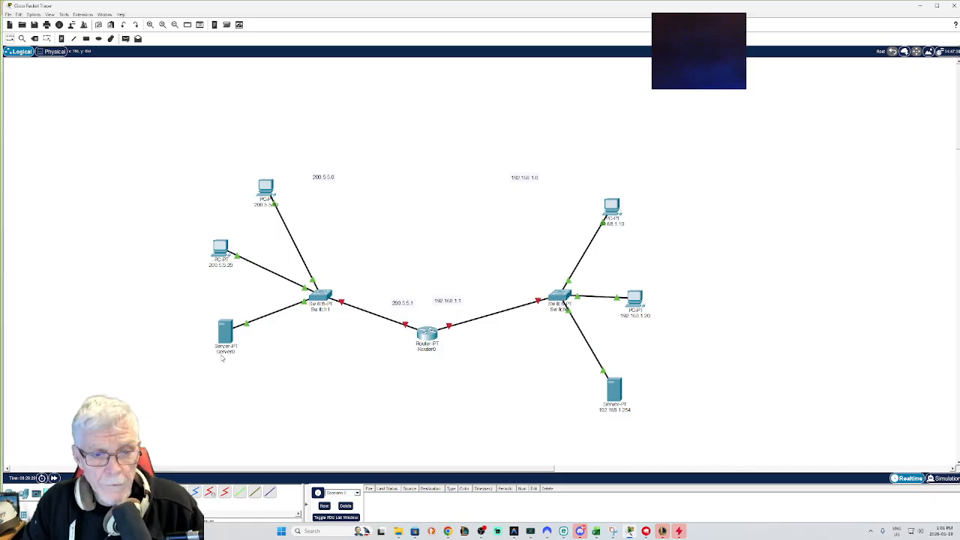
left_click(233, 354)
left_click_drag(237, 353, 203, 351)
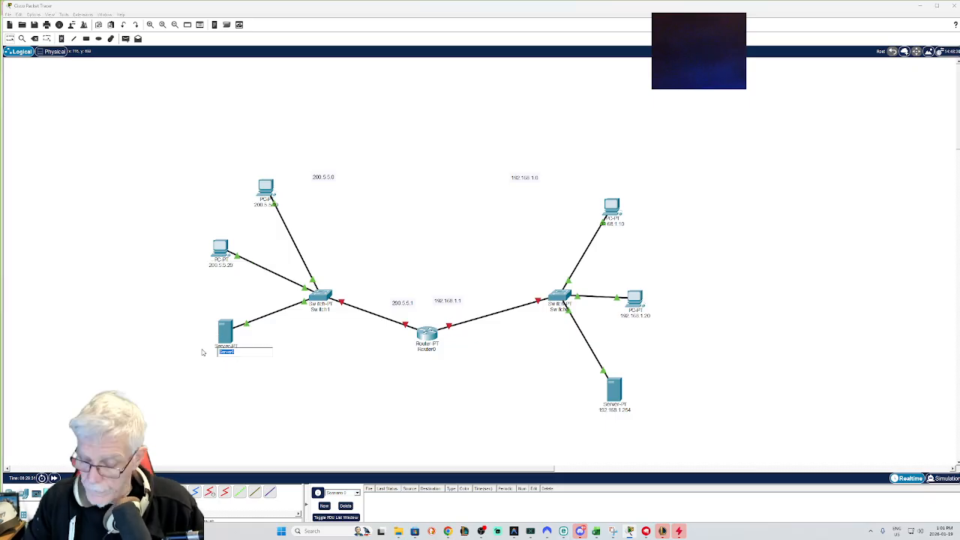
type("200")
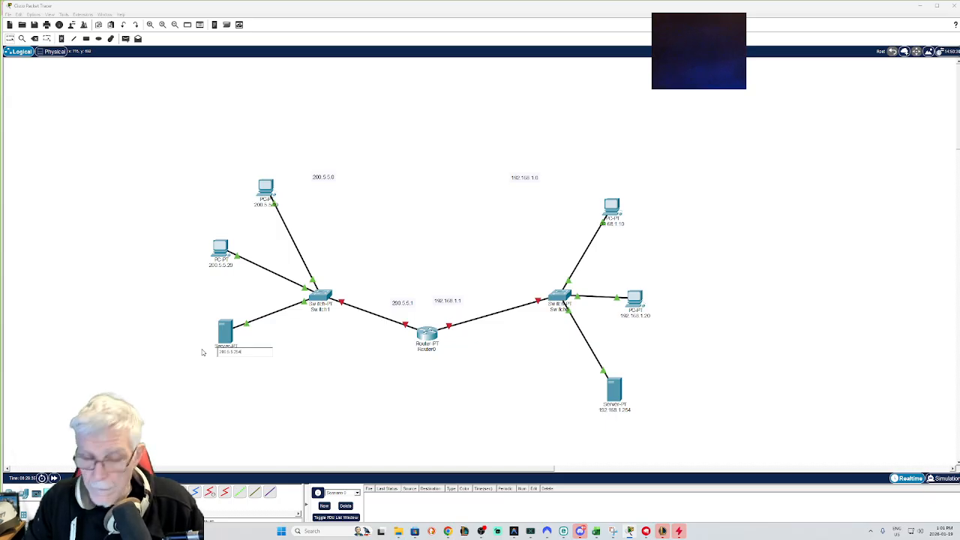
type(".5.5.254")
key("Return")
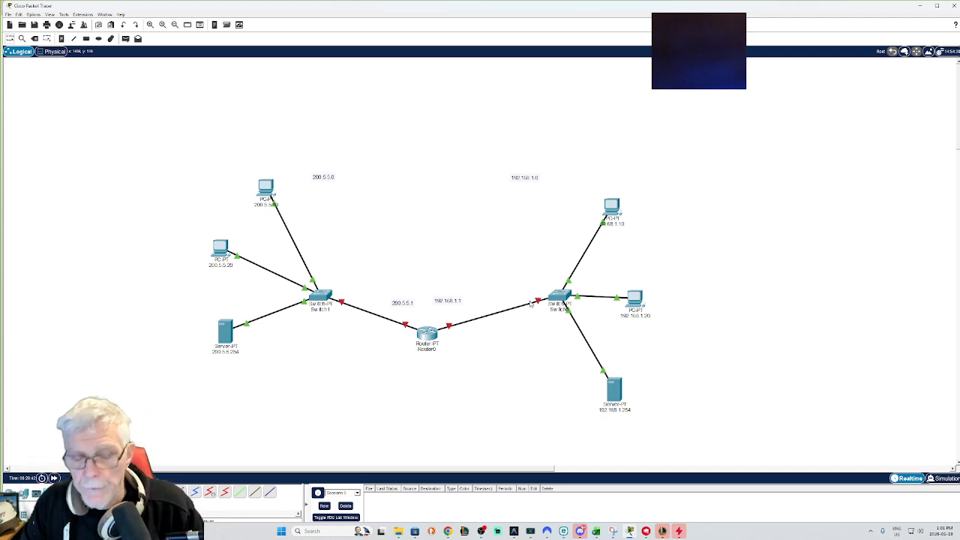
Step: Configure the router's FastEthernet0/0 with IP 192.168.1.1, subnet mask 255.255.255.0, and switch the port on
mouse_move(530, 303)
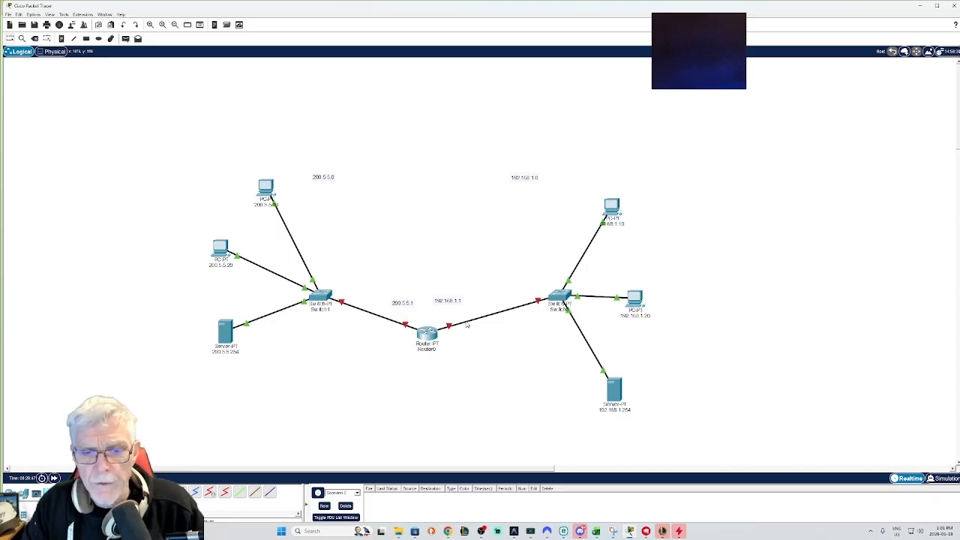
mouse_move(466, 325)
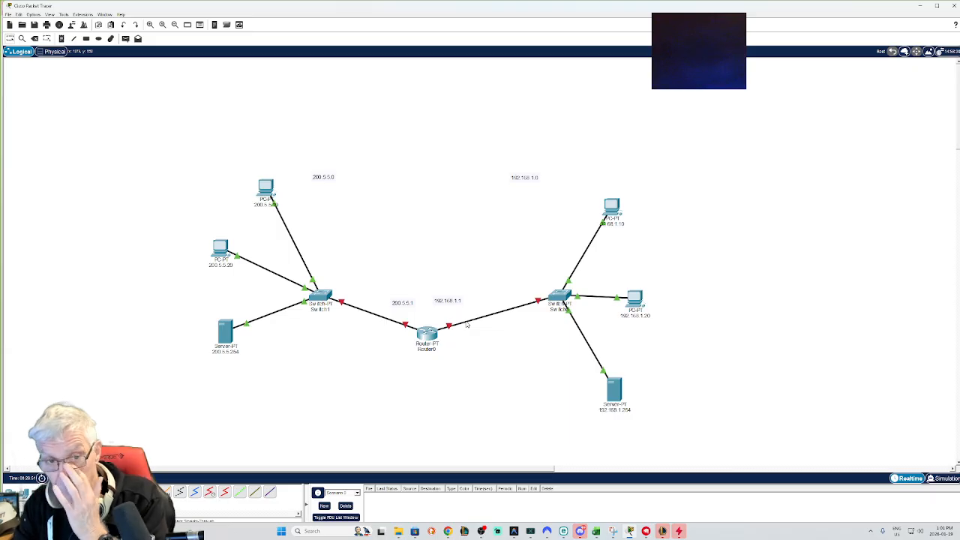
left_click(418, 338)
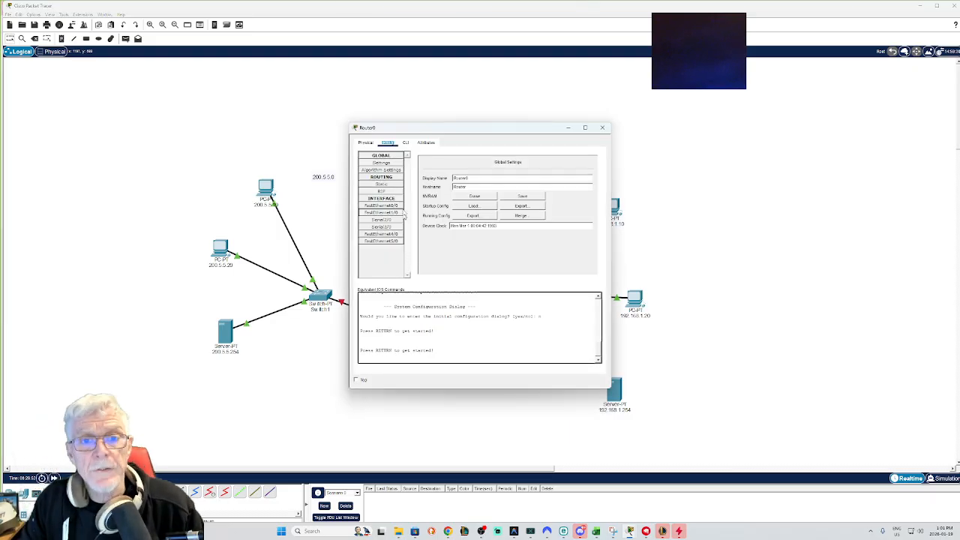
left_click(387, 206)
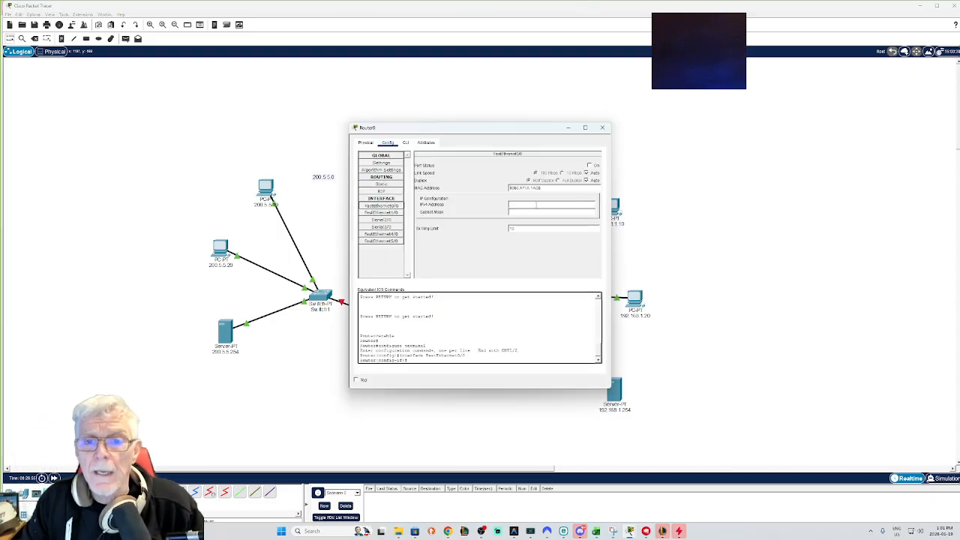
left_click_drag(500, 127, 703, 140)
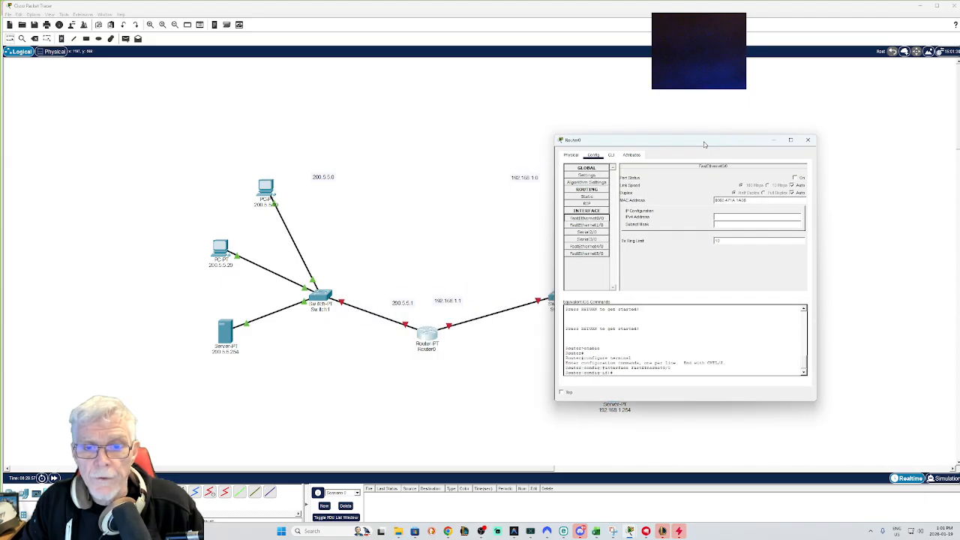
left_click(723, 217)
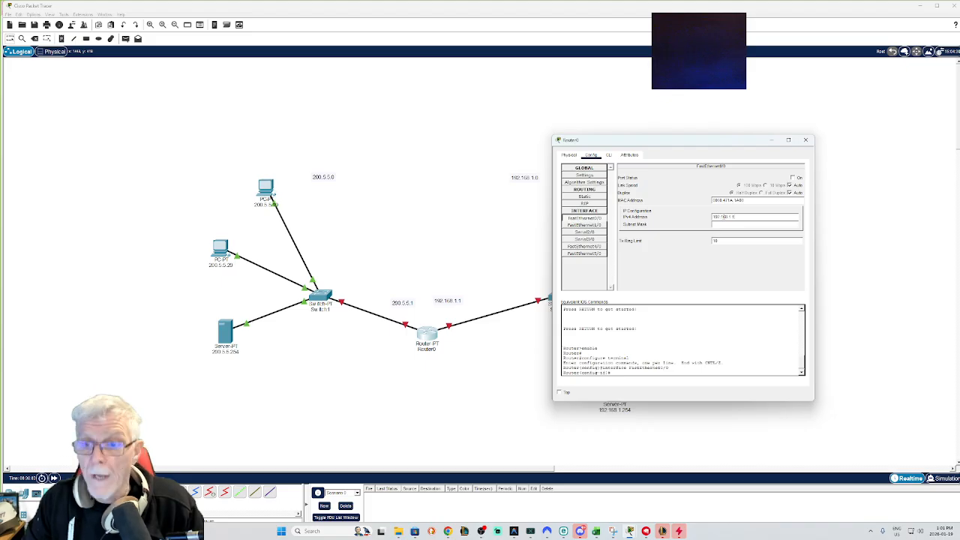
left_click(719, 224)
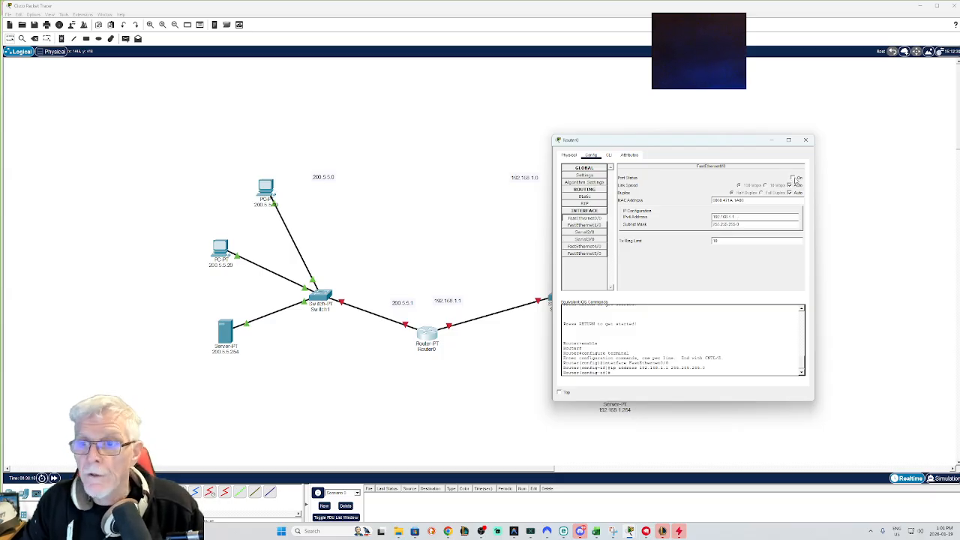
left_click(792, 177)
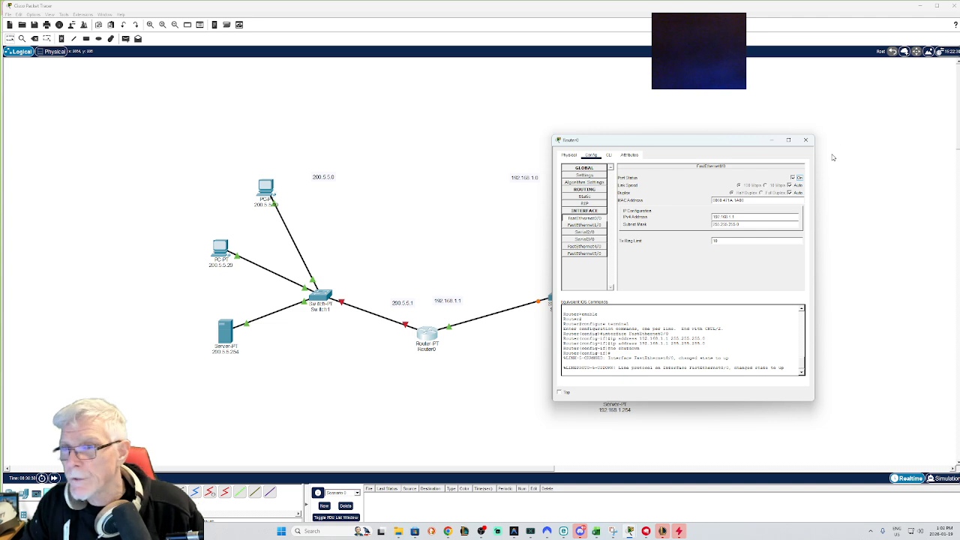
left_click(806, 141)
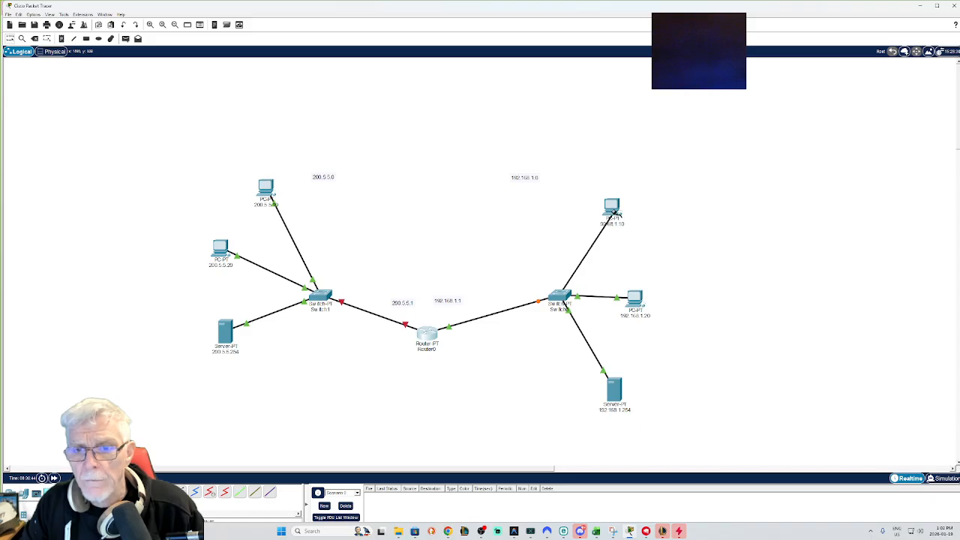
Step: Reposition the upper-right PC slightly beside its label
left_click(610, 207)
left_click(613, 231)
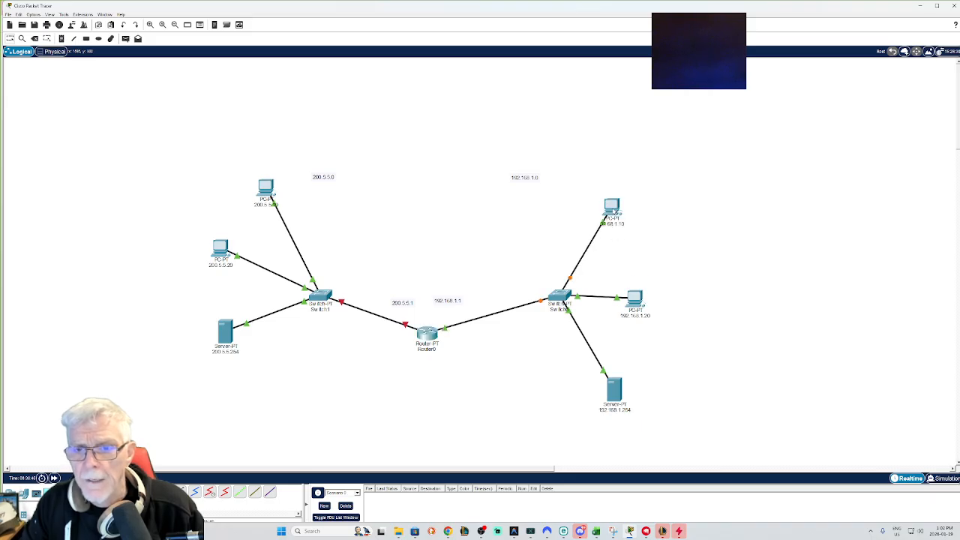
left_click_drag(614, 209, 618, 206)
left_click(610, 223)
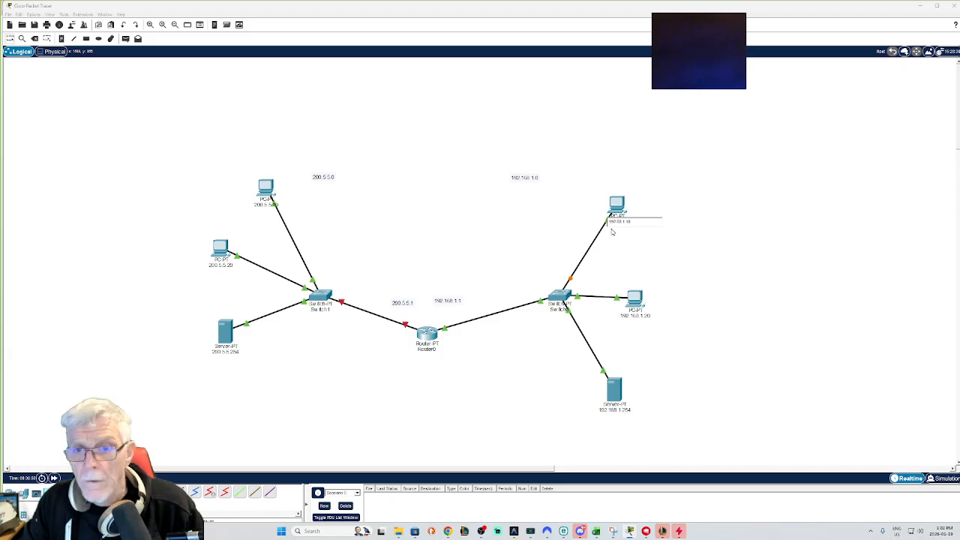
left_click(575, 218)
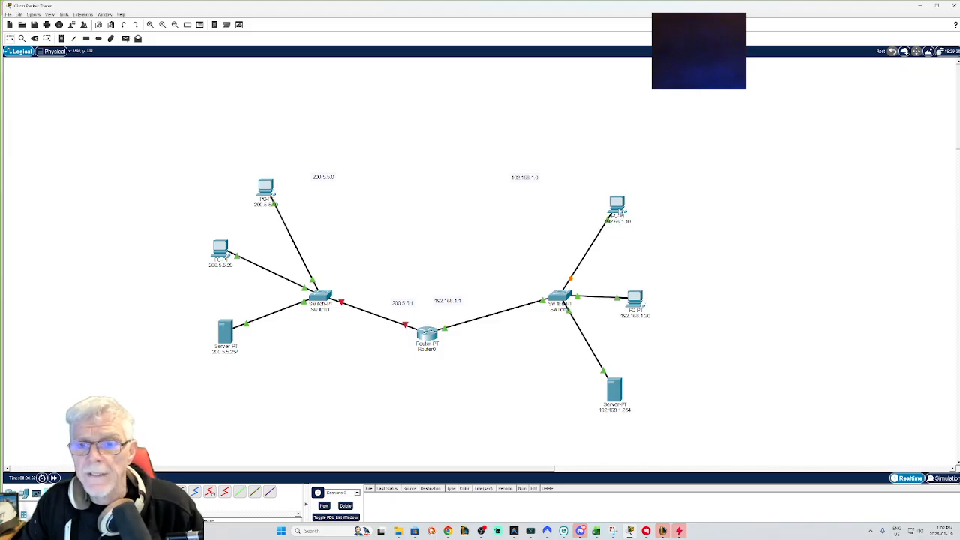
Step: Set the upper-right PC's IP to 192.168.1.10, mask 255.255.255.0, and default gateway 192.168.1.1
left_click(616, 204)
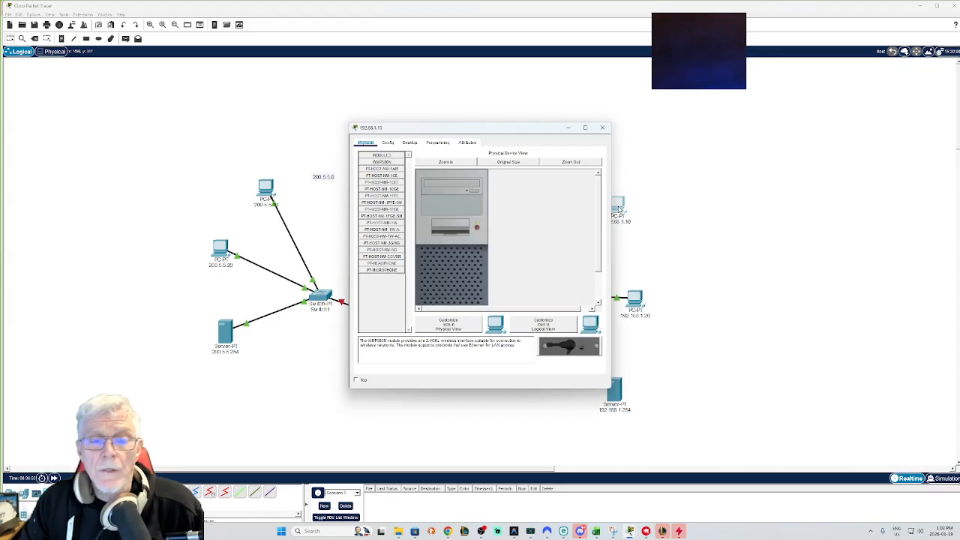
left_click(415, 144)
left_click(379, 177)
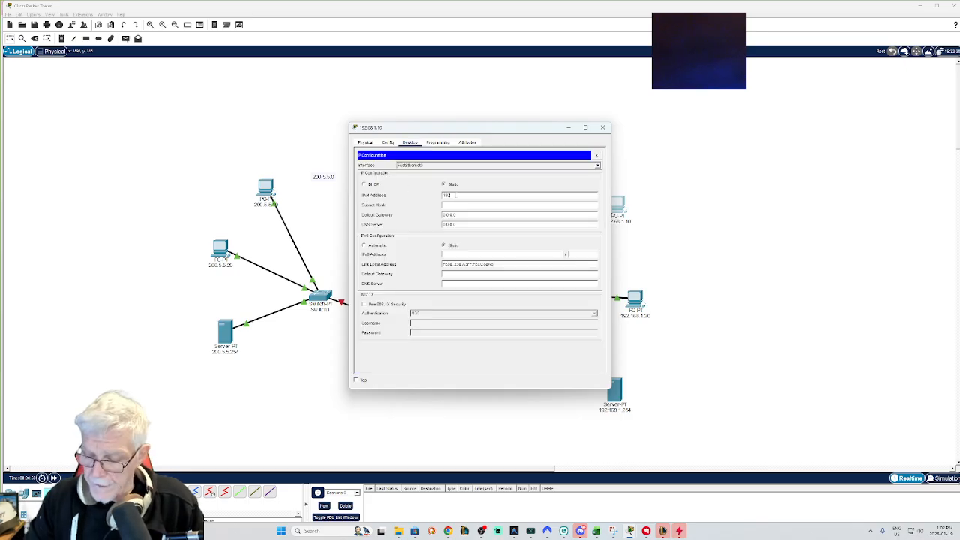
type("192.168.1")
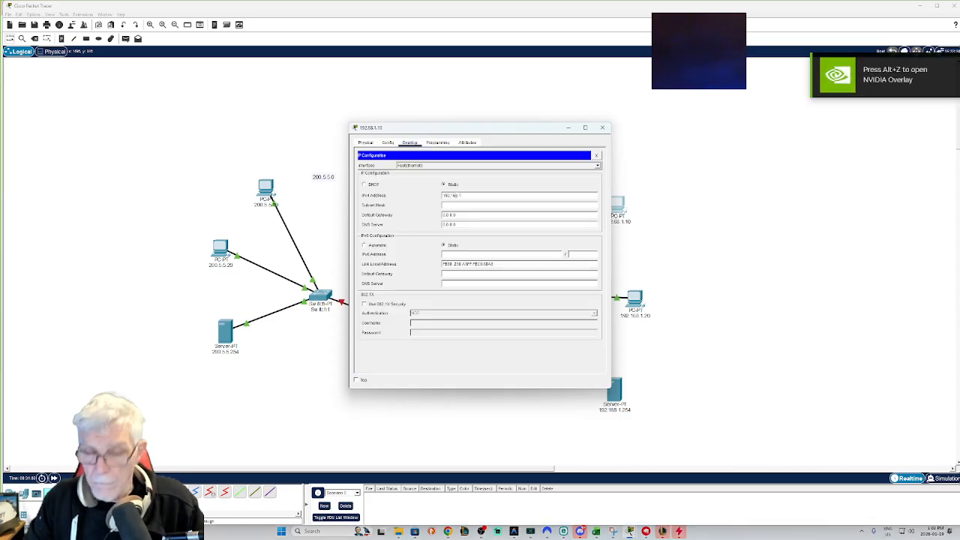
type(".10")
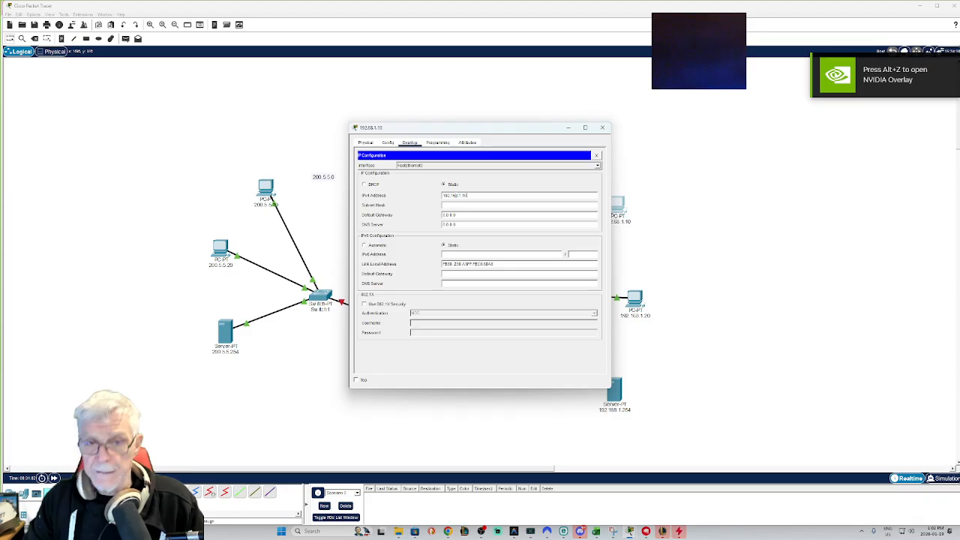
left_click(454, 206)
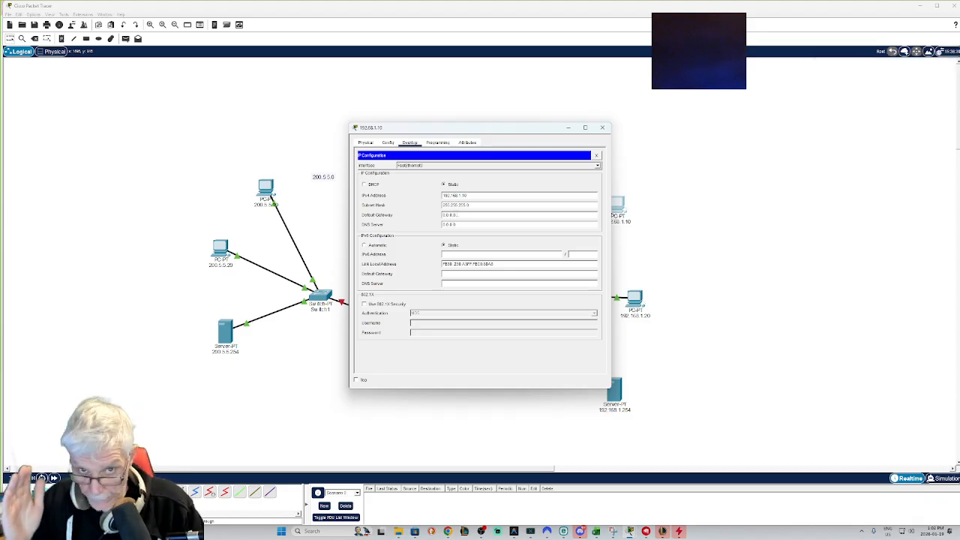
left_click_drag(471, 130, 778, 130)
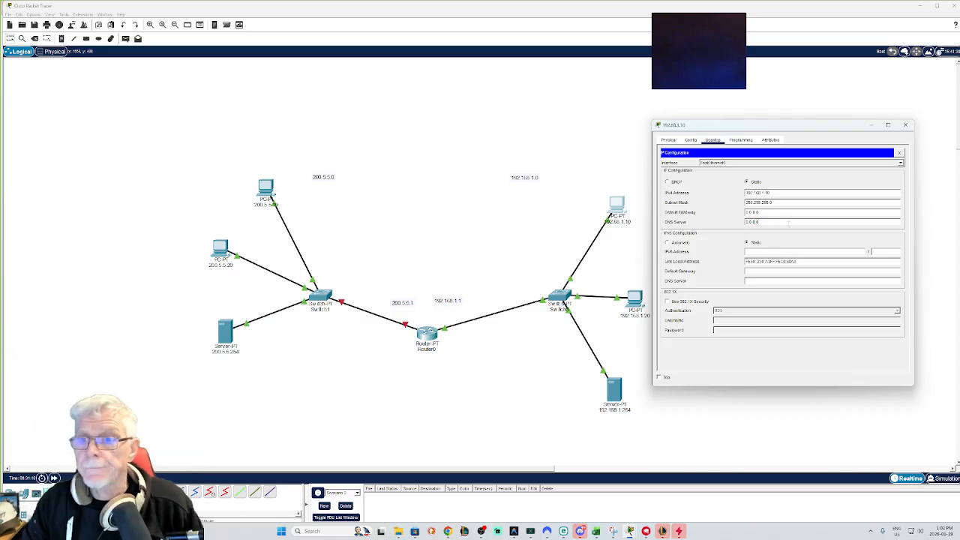
left_click_drag(764, 212, 746, 213)
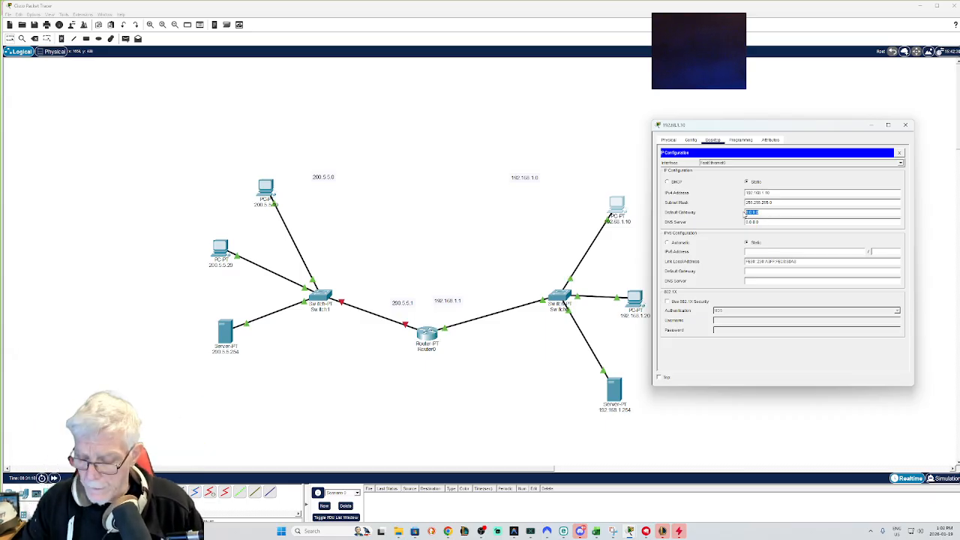
type("192.168.1.1")
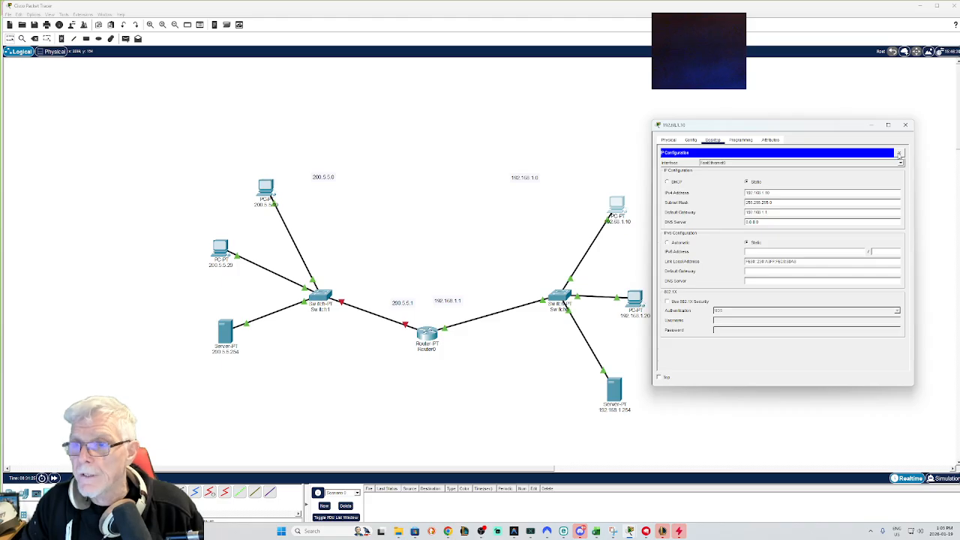
left_click(899, 152)
left_click(906, 125)
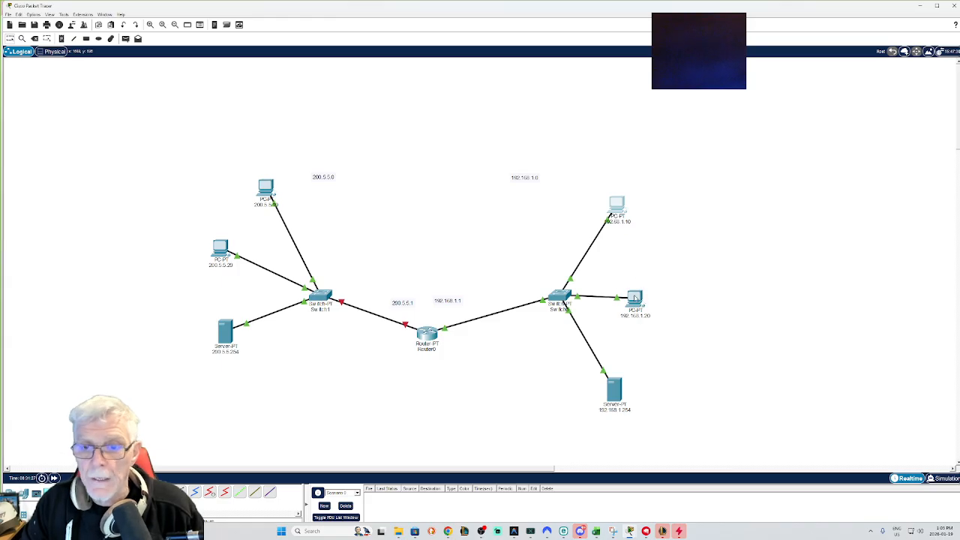
Step: Set the right-hand PC's IP to 192.168.1.20, mask 255.255.255.0, and default gateway 192.168.1.1
left_click(635, 299)
left_click(409, 142)
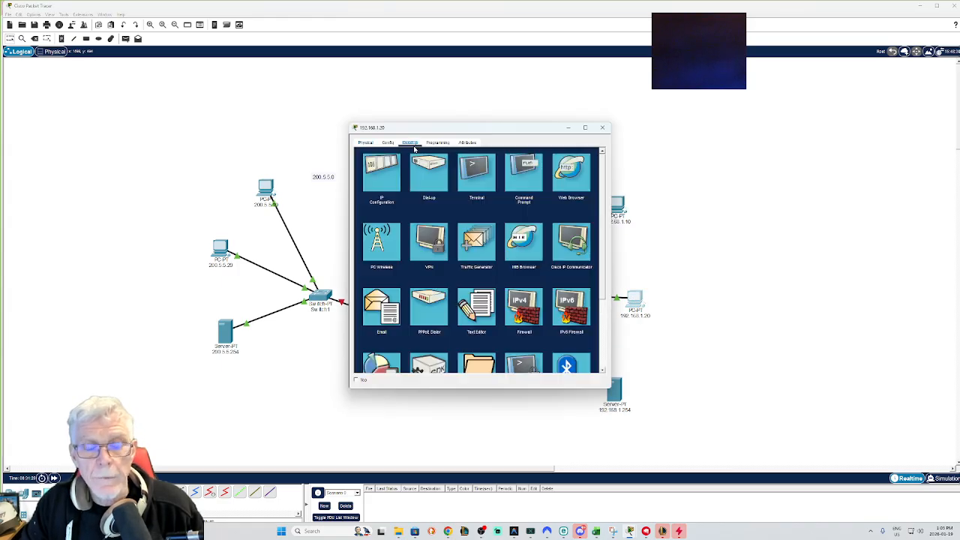
left_click(382, 169)
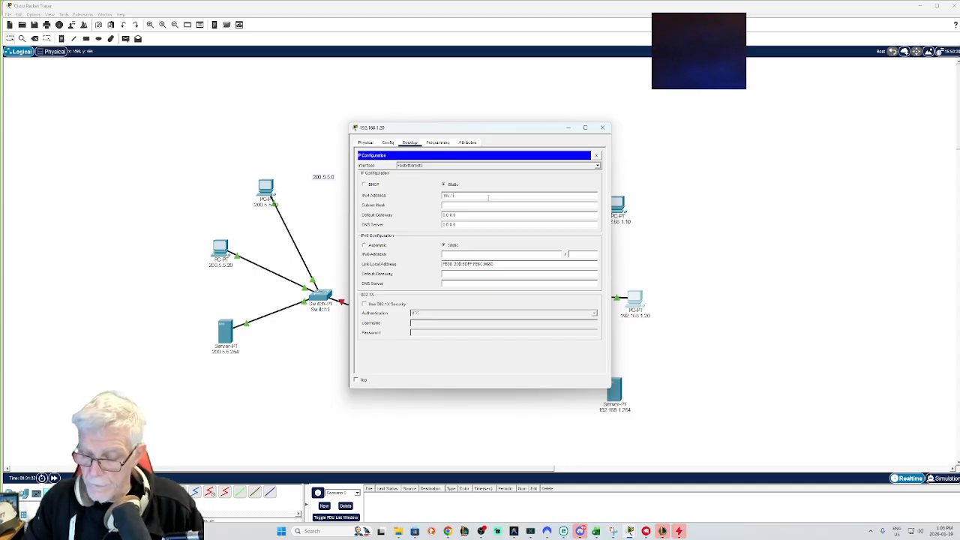
left_click(468, 207)
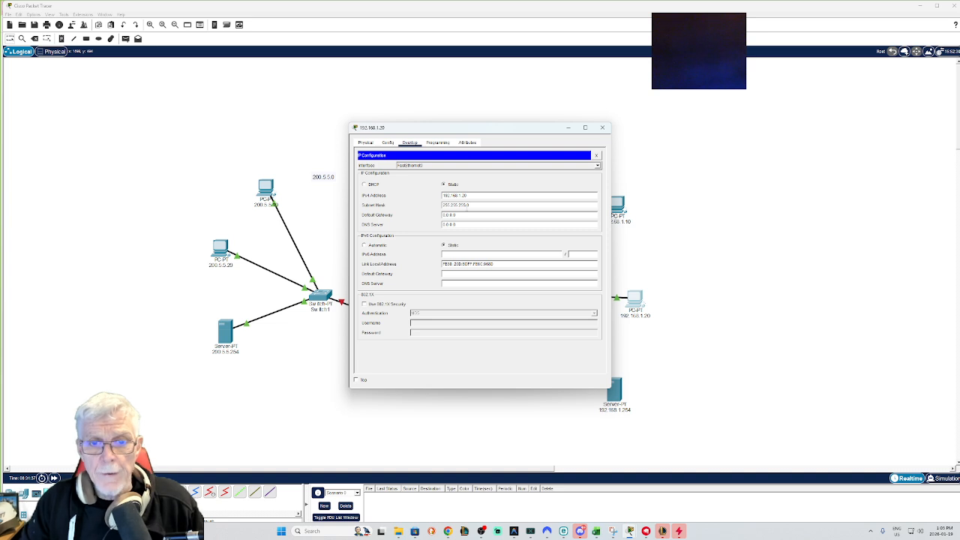
left_click_drag(465, 217, 438, 219)
type("192.168.1.1")
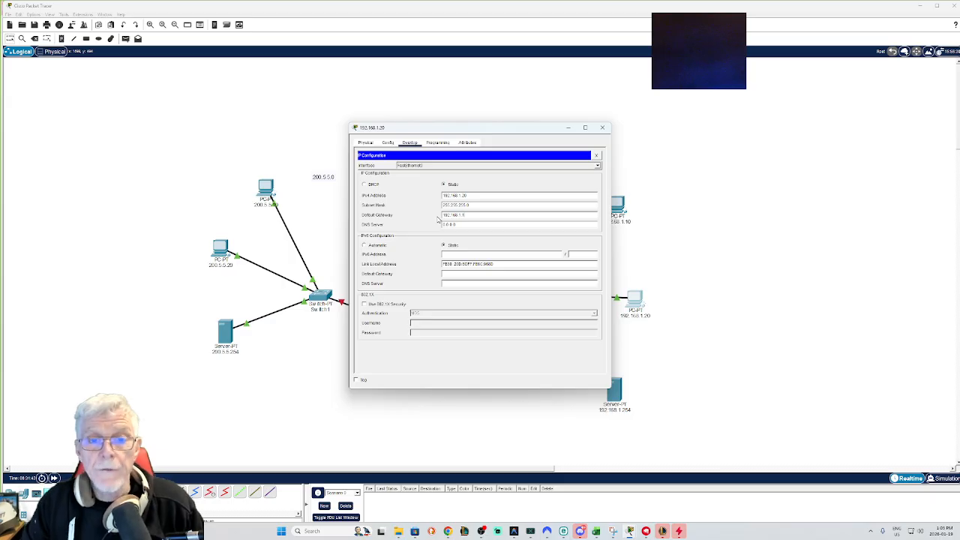
left_click(601, 127)
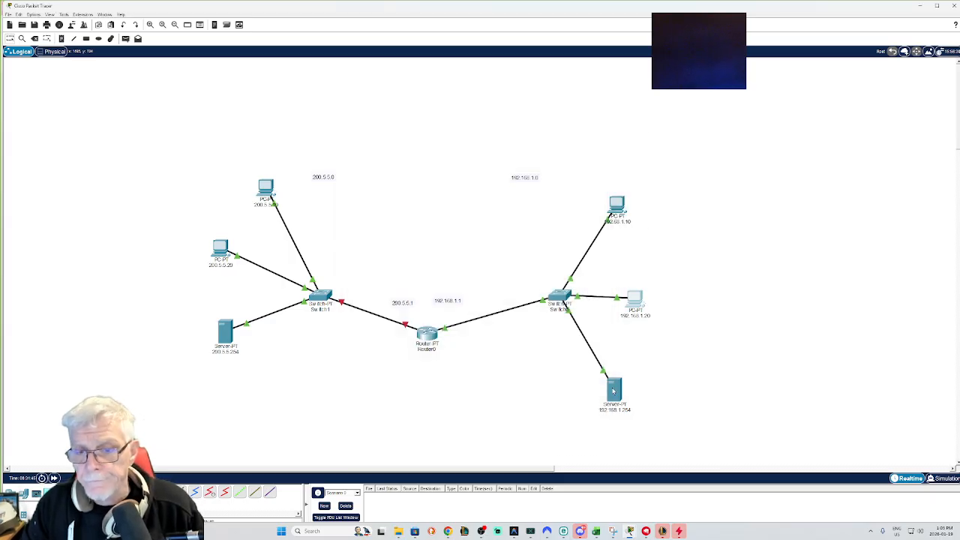
Step: Set the lower-right server's subnet mask to 255.255.255.0 and default gateway to 192.168.1.1 in its IP configuration
left_click(613, 390)
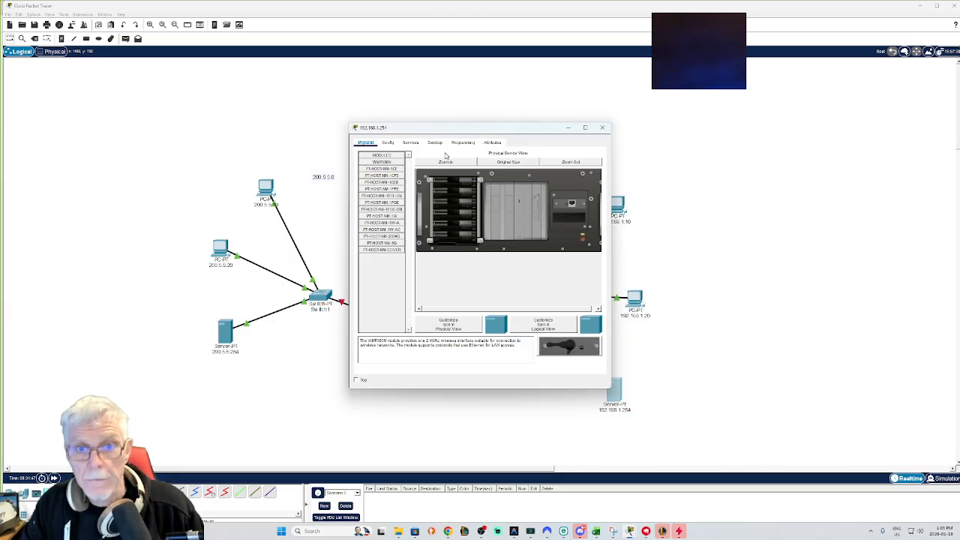
left_click(435, 142)
left_click(387, 177)
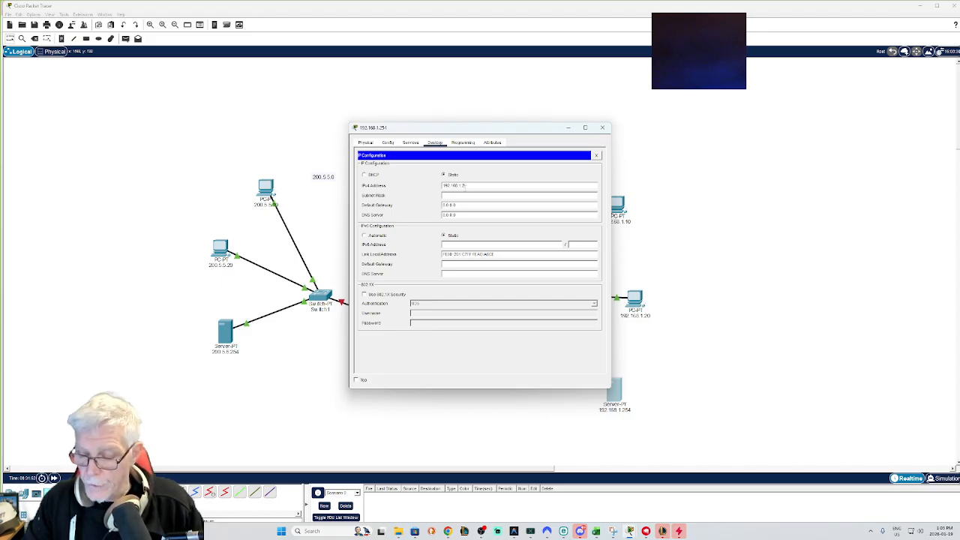
left_click(466, 194)
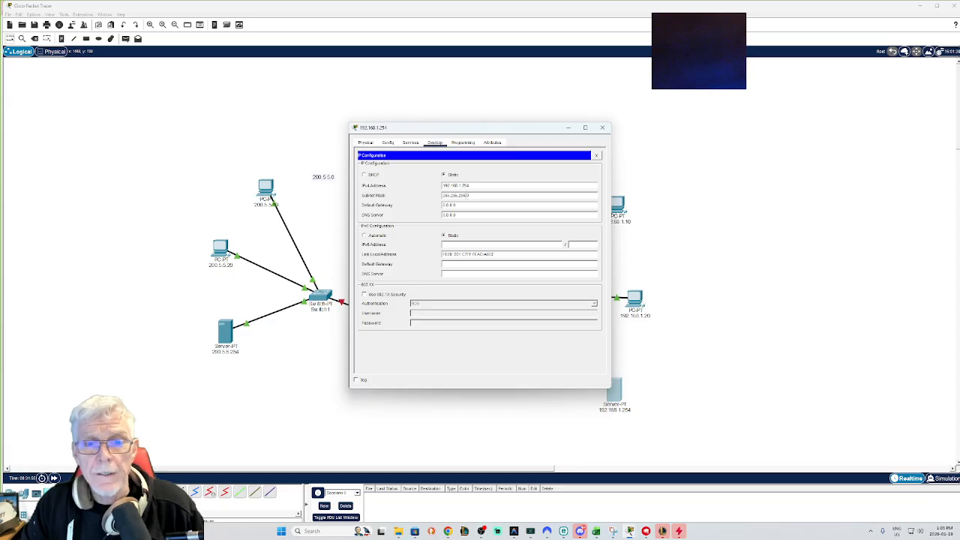
left_click_drag(469, 205, 432, 205)
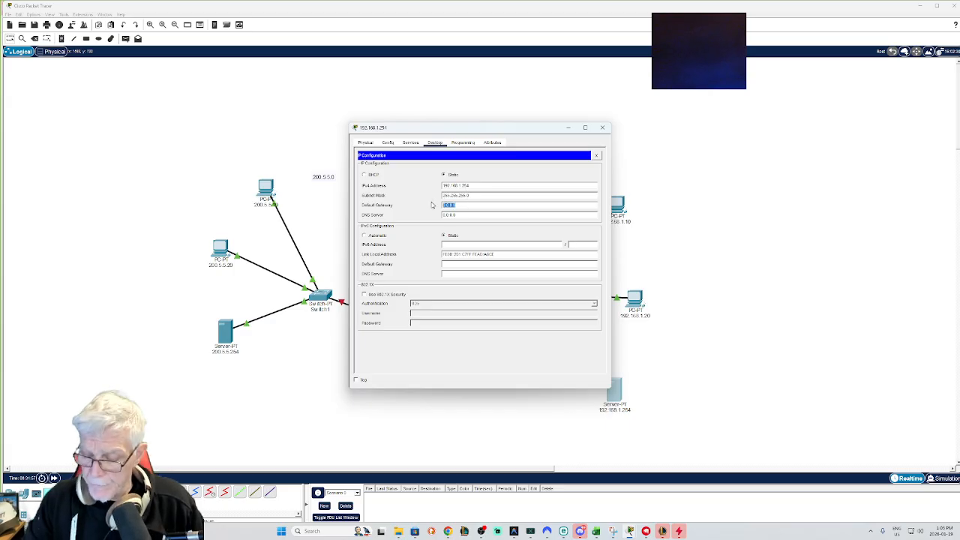
type("192.")
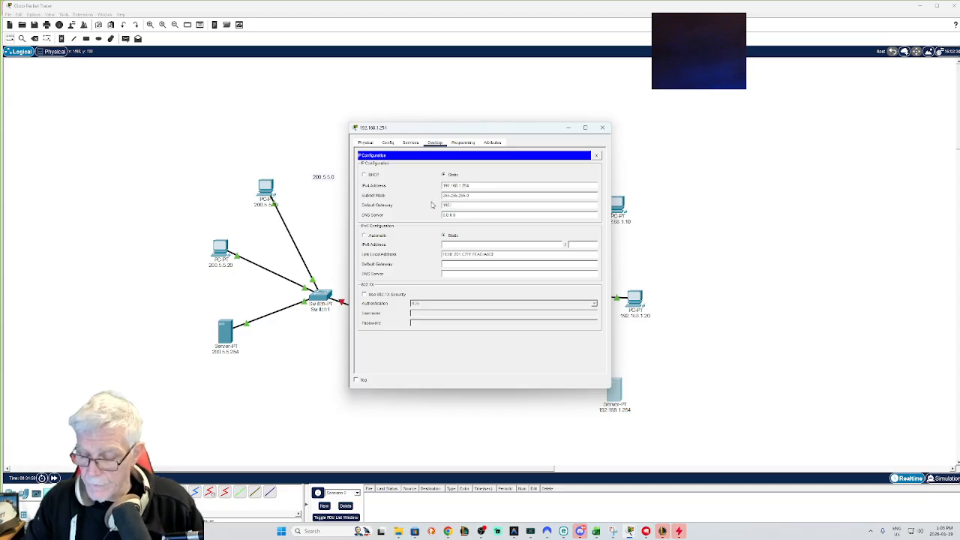
type("168.1.1")
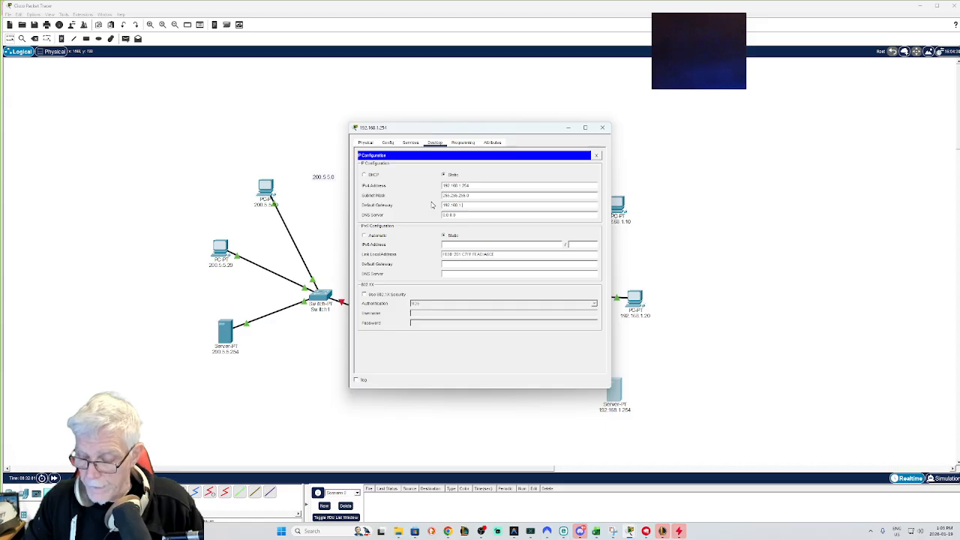
left_click(602, 128)
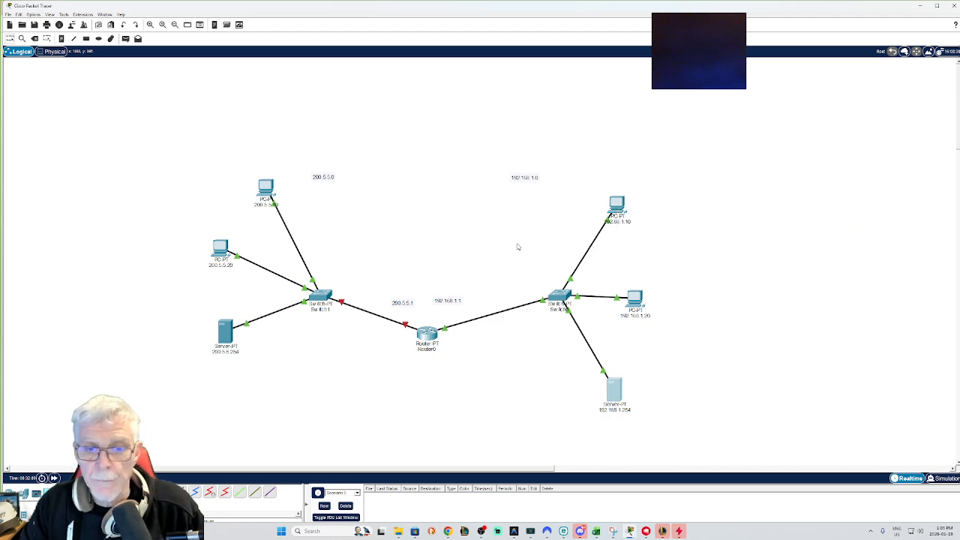
Step: From the upper-right PC's command prompt, ping the router at 192.168.1.1 and the server at 192.168.1.254
left_click(615, 206)
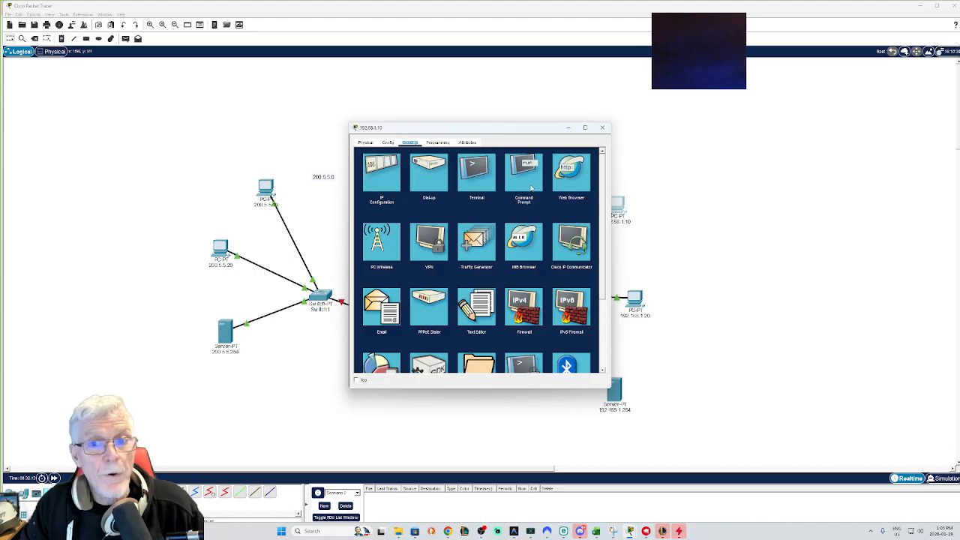
left_click(530, 178)
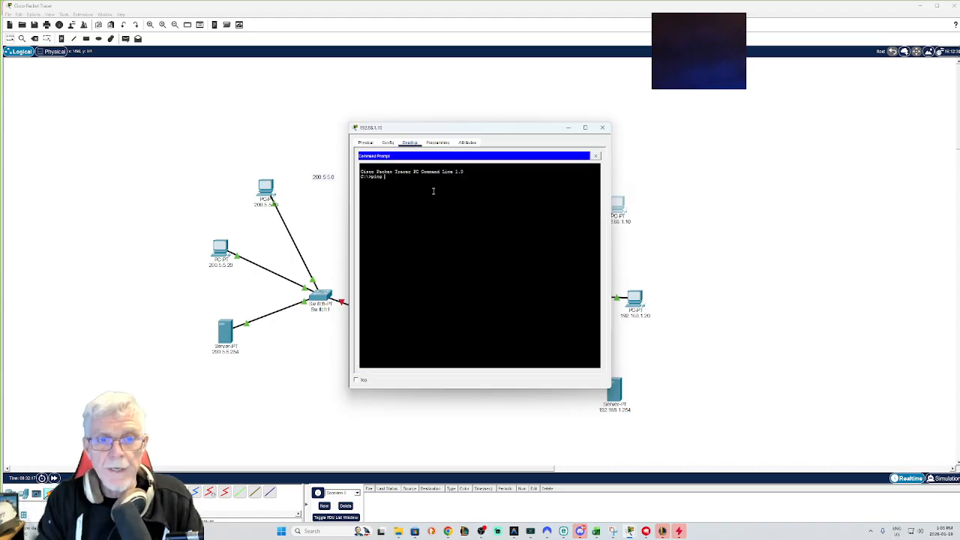
type("ping 192")
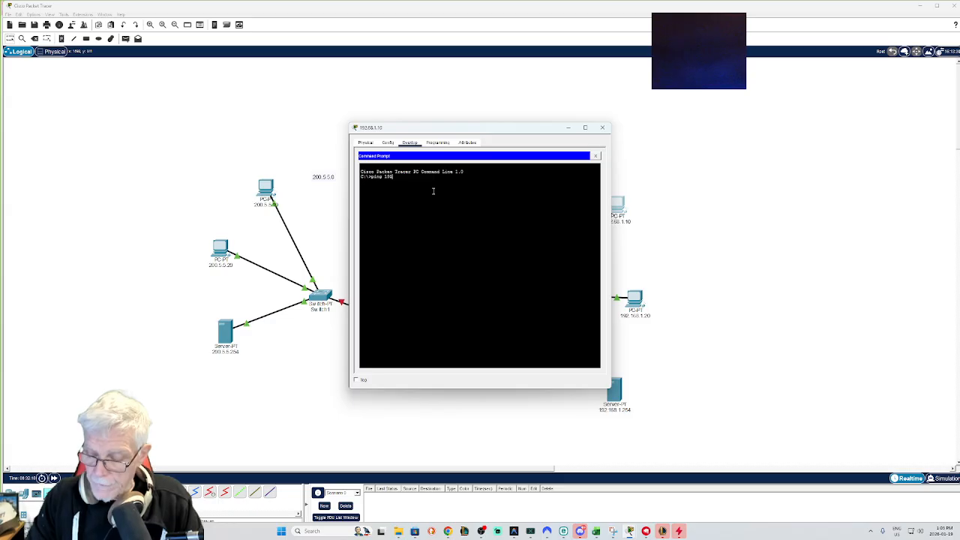
type(".16")
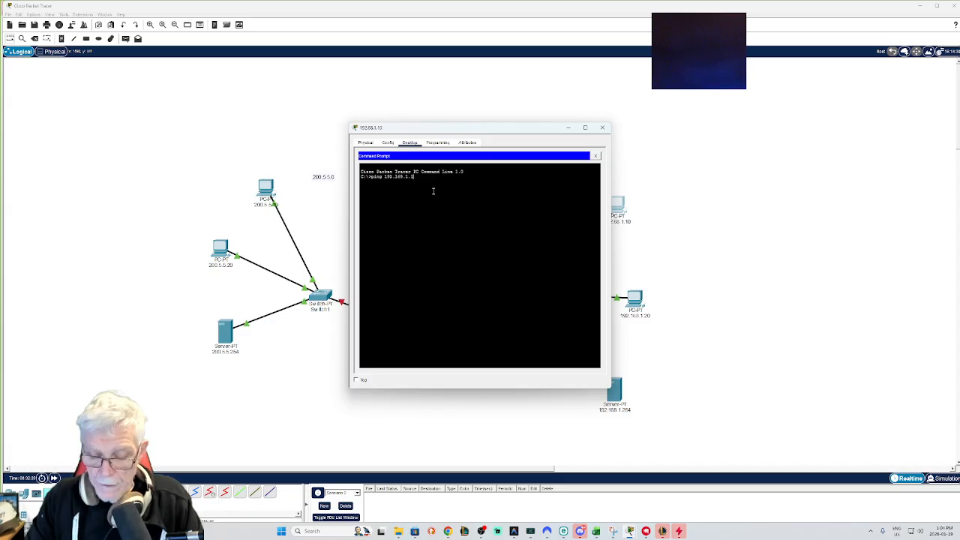
type("8.1.1")
key("Return")
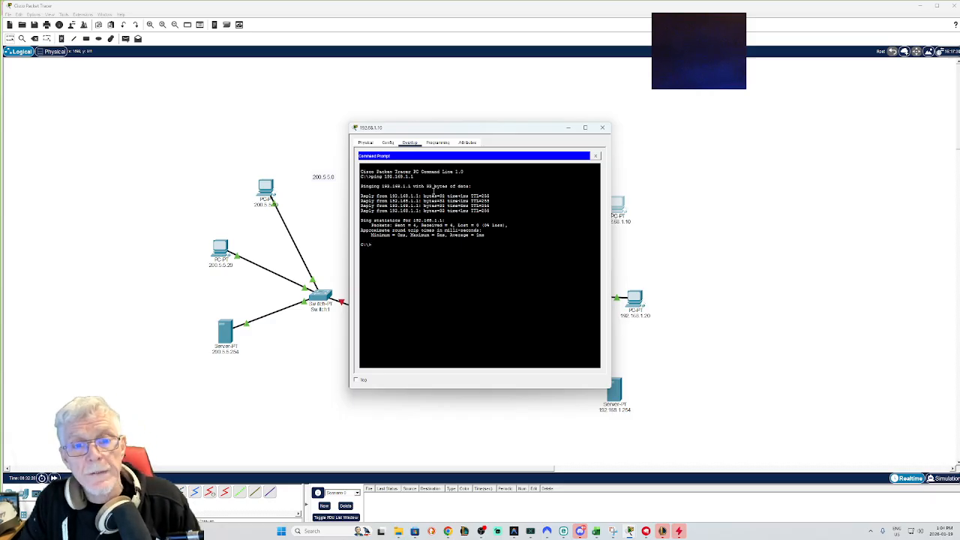
key("Up")
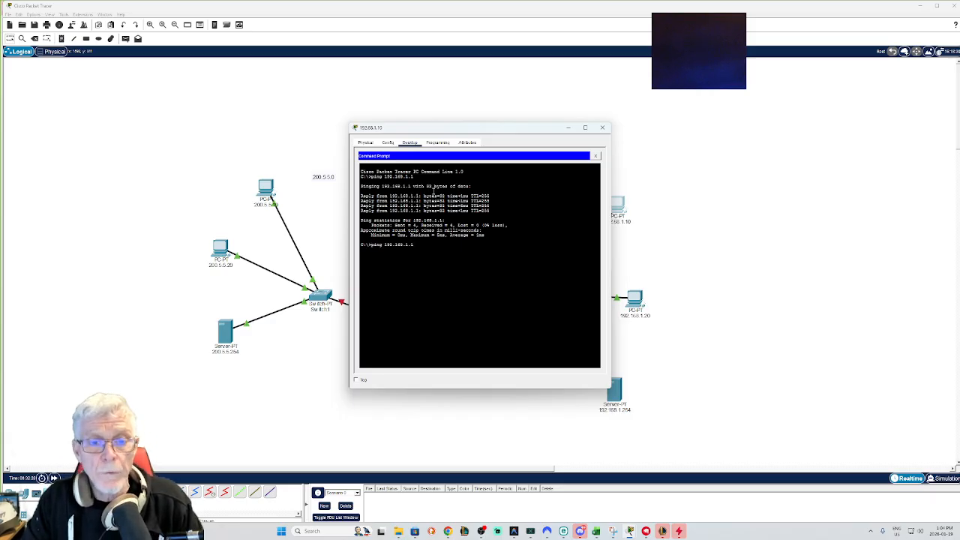
key("BackSpace")
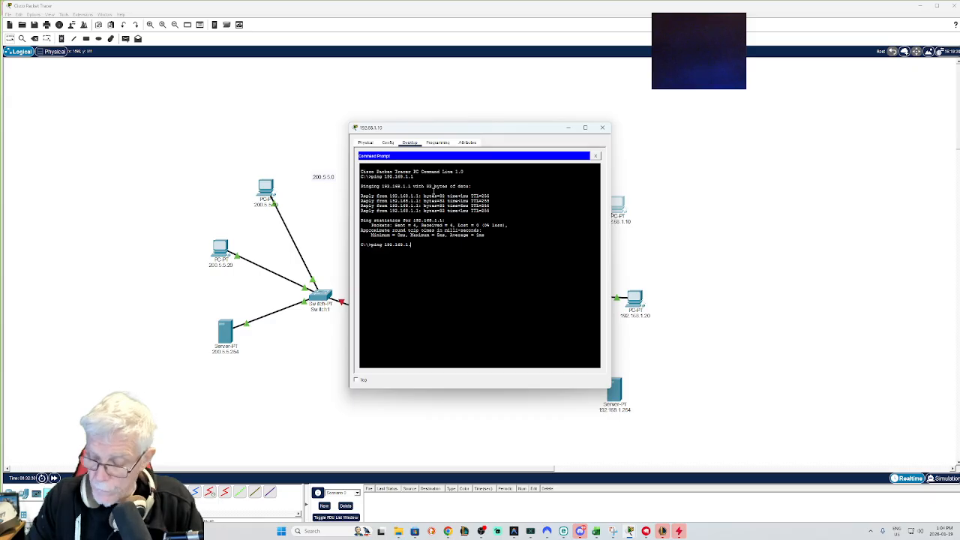
type("254")
key("Return")
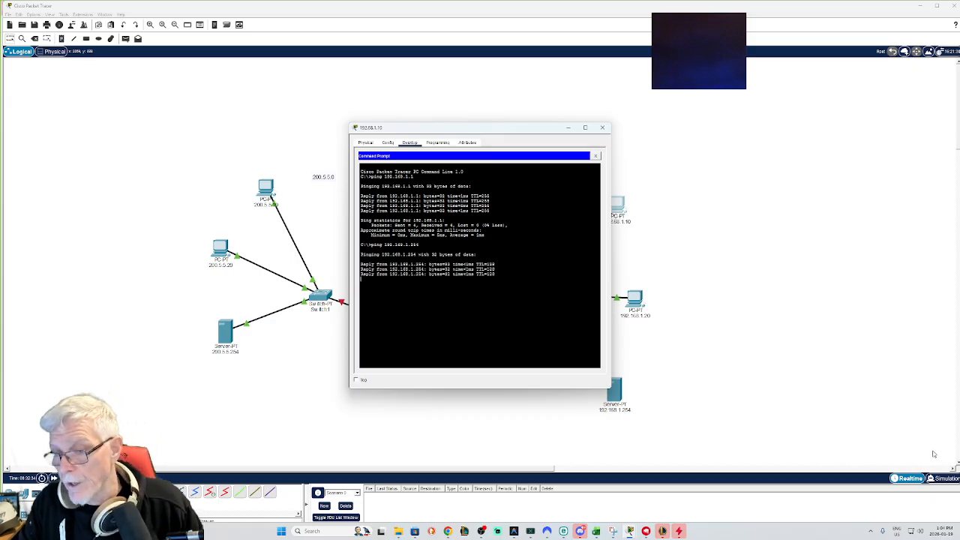
Step: Switch to Simulation mode and re-run the ping to 192.168.1.254 from the upper-right PC to watch the packets, then return to Realtime
left_click(943, 478)
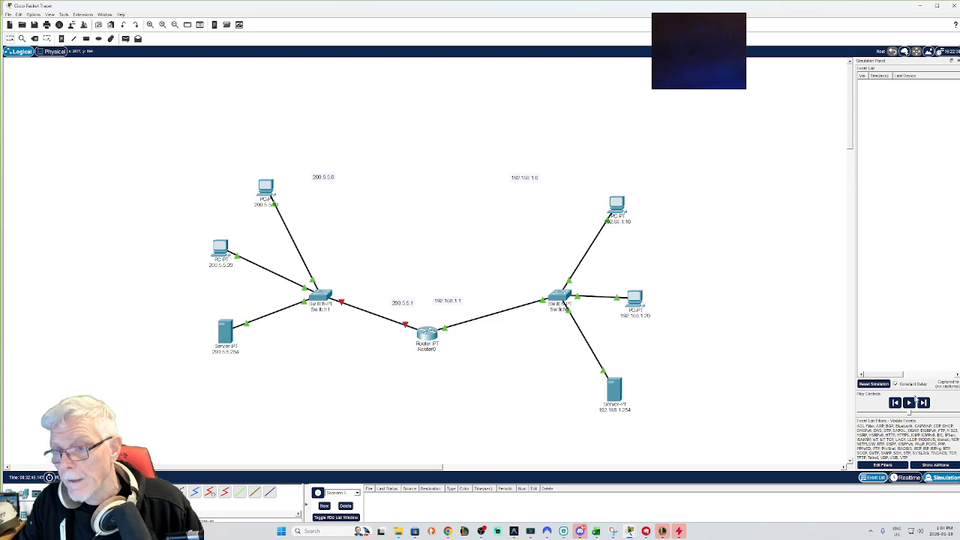
left_click(909, 403)
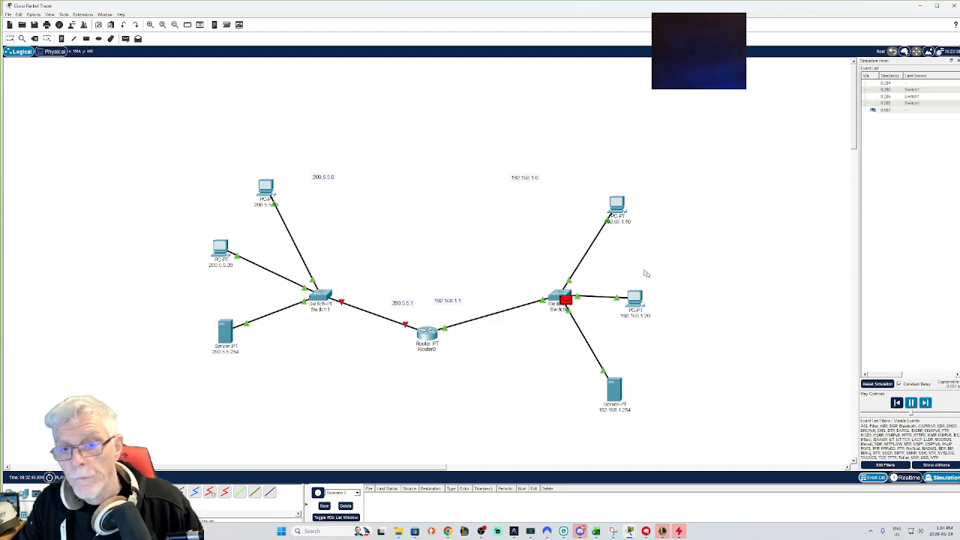
left_click(617, 207)
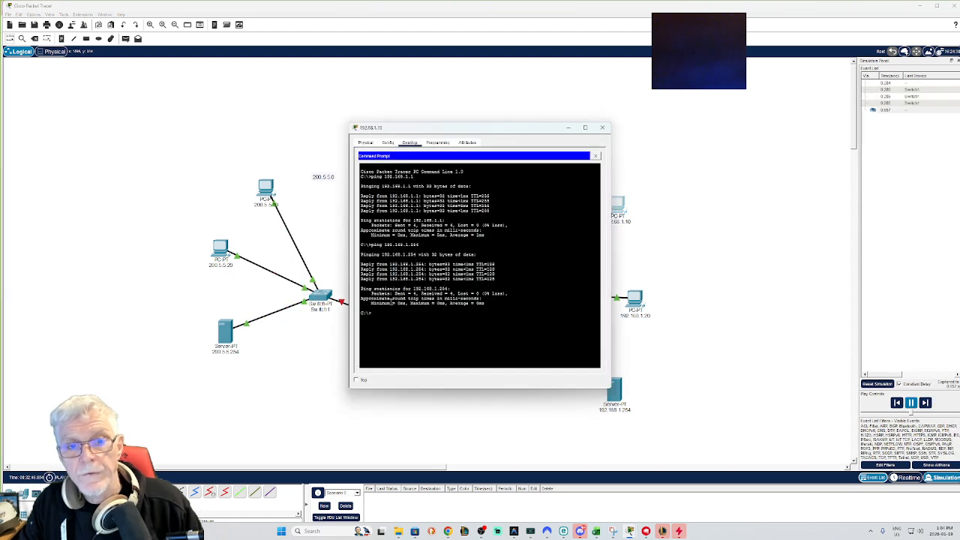
left_click_drag(450, 129, 294, 129)
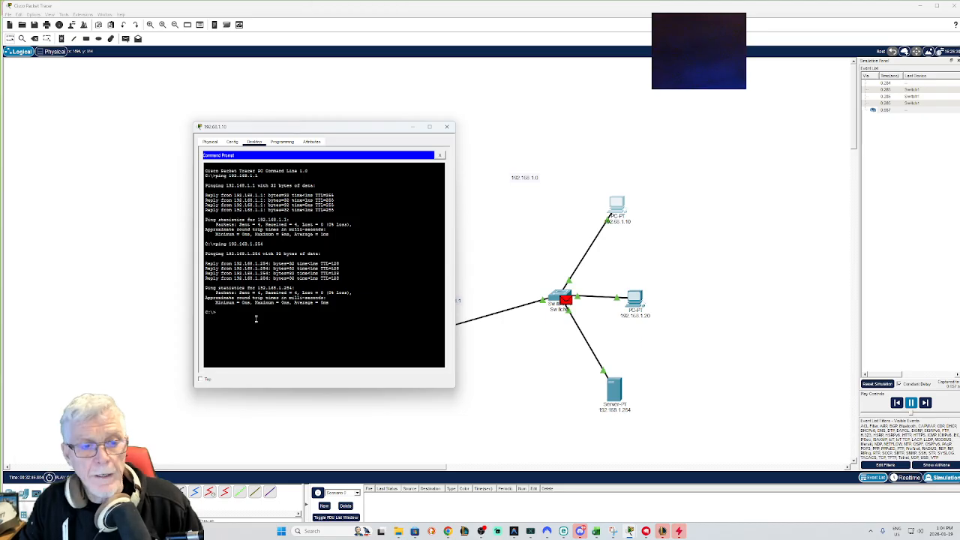
key("Up")
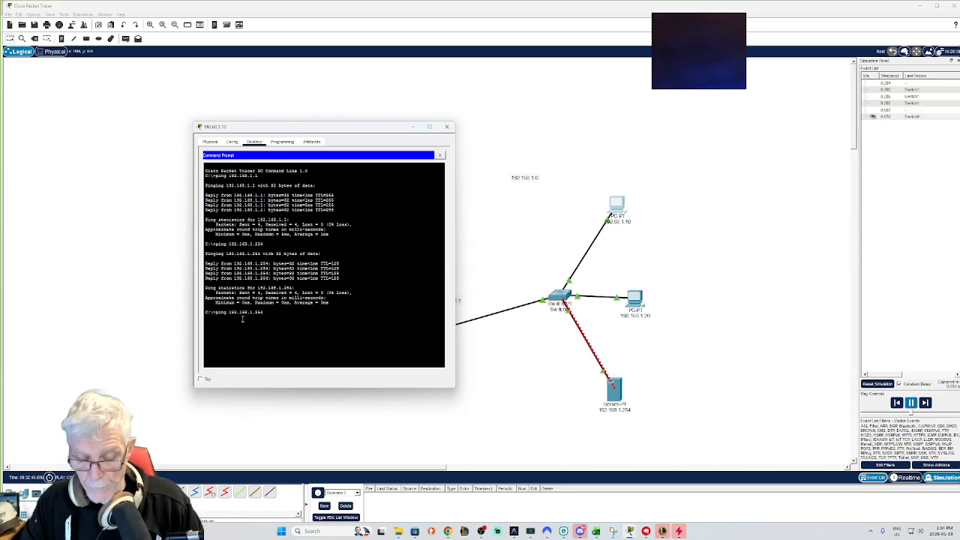
key("Return")
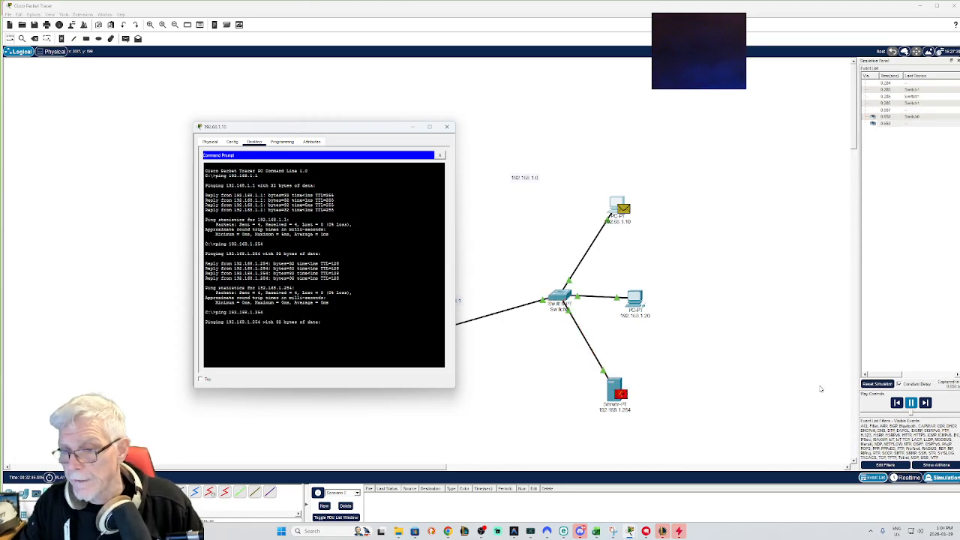
left_click(925, 403)
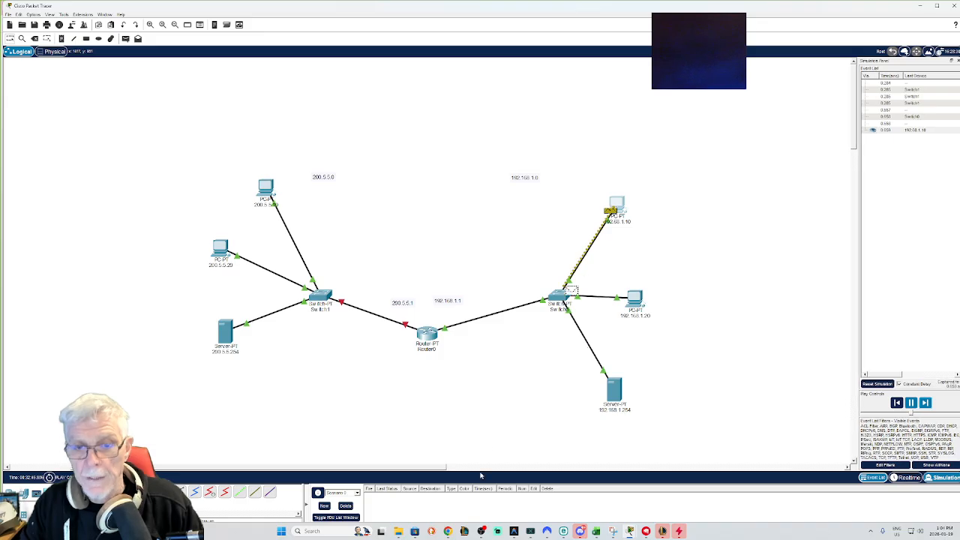
left_click(619, 206)
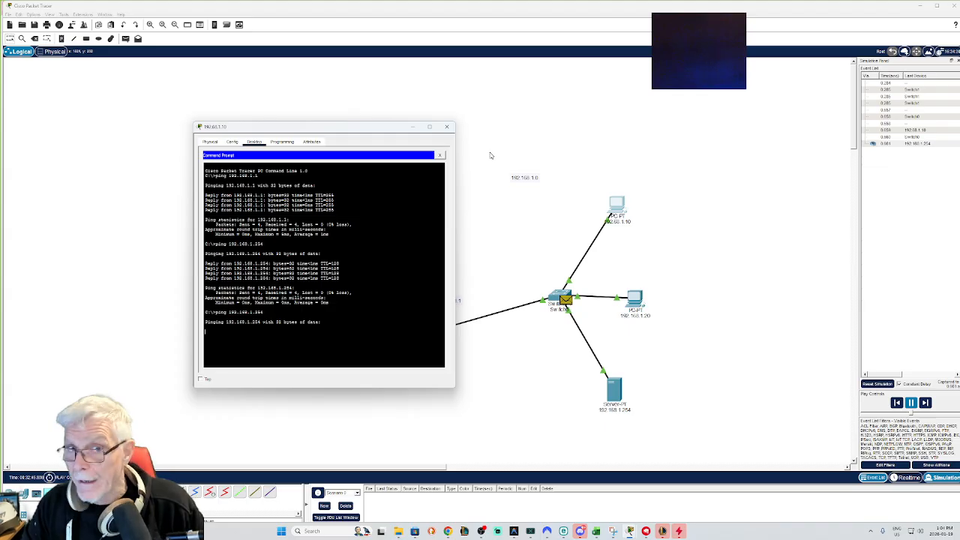
left_click(451, 128)
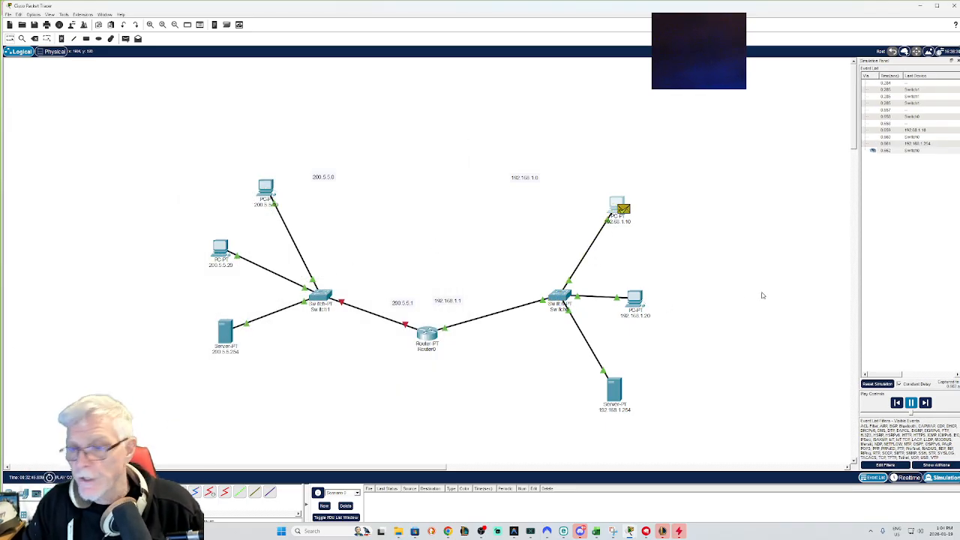
left_click(912, 404)
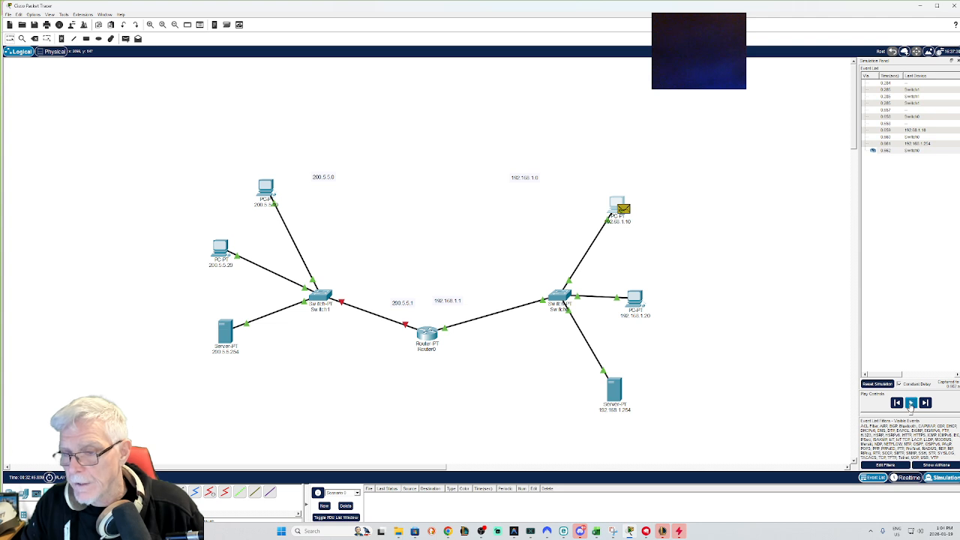
left_click(907, 477)
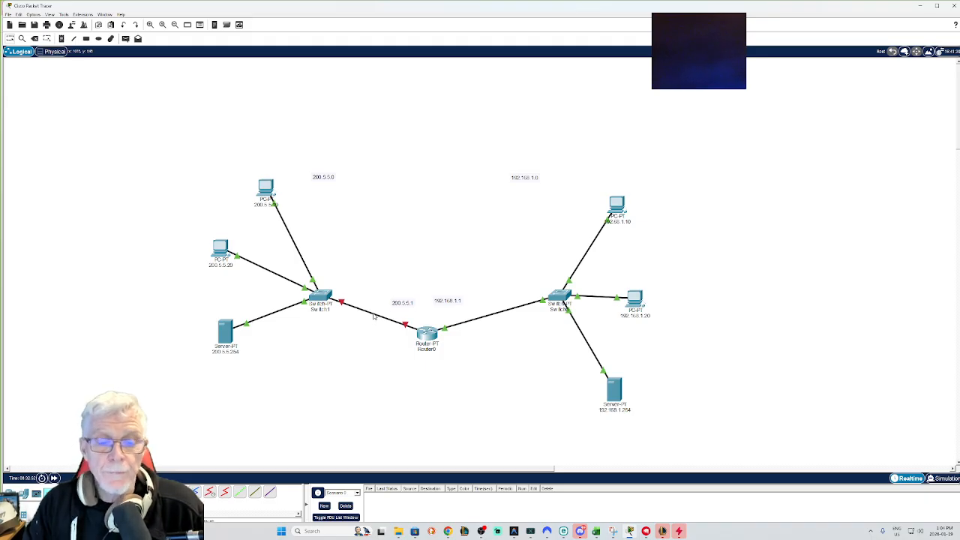
Step: Configure the router's FastEthernet1/0 with IP 200.5.5.1, subnet mask 255.255.255.0, and switch the port on
mouse_move(373, 317)
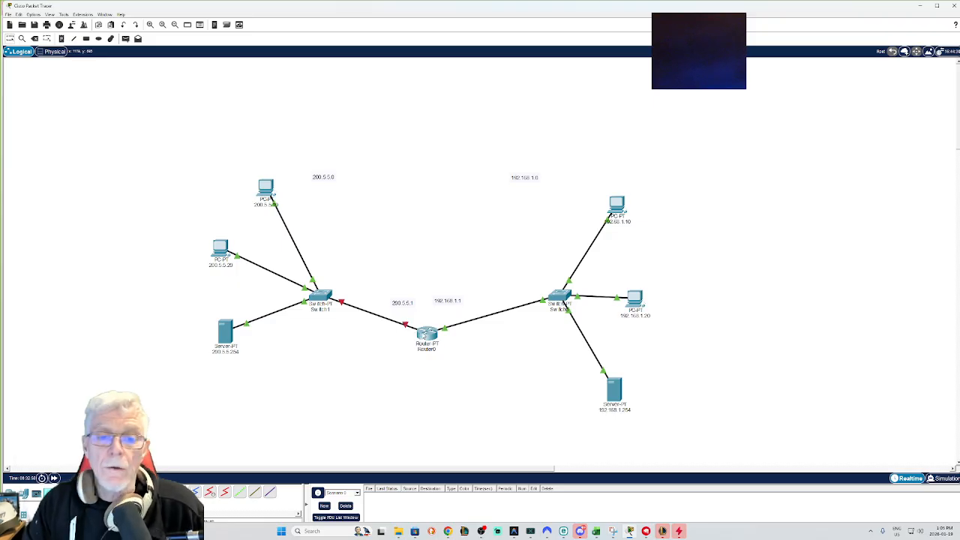
left_click(420, 334)
left_click(387, 213)
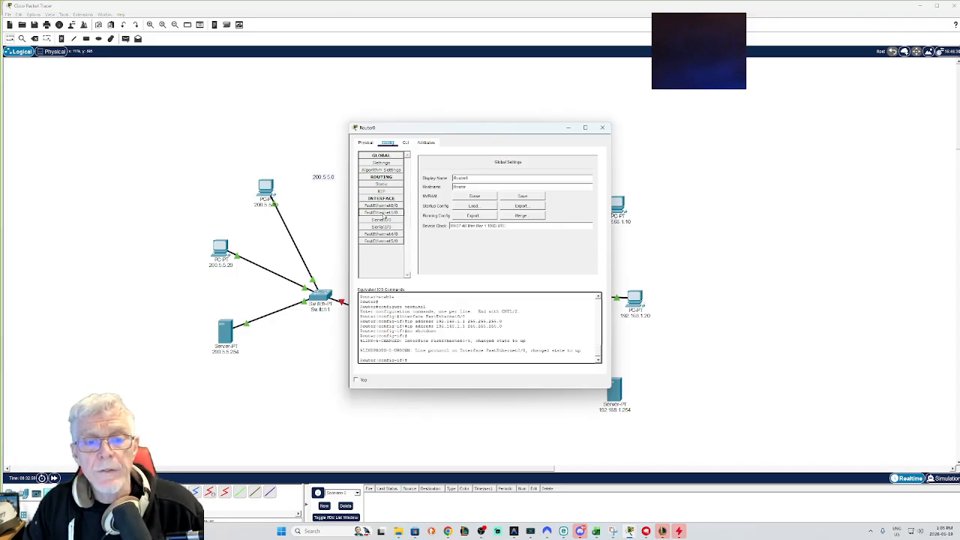
left_click_drag(511, 132, 623, 139)
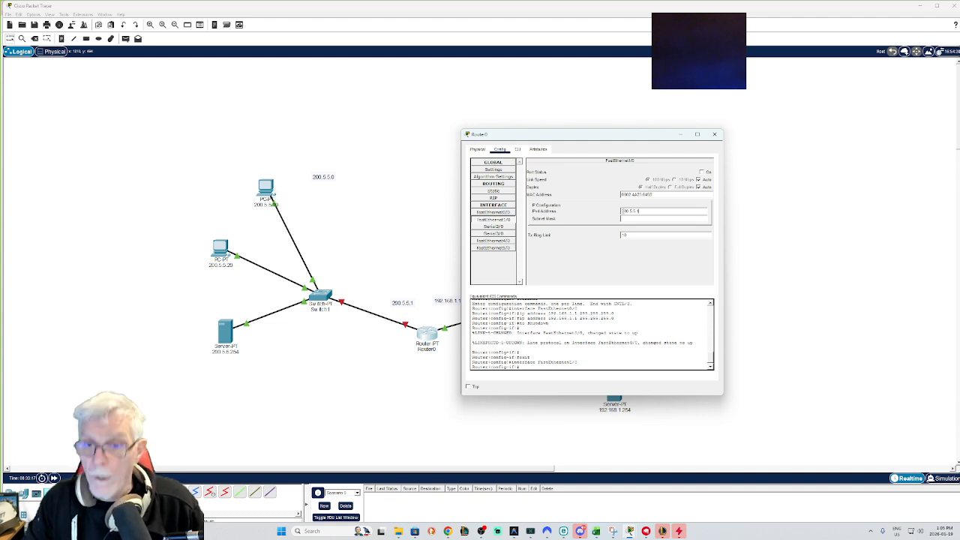
left_click(631, 218)
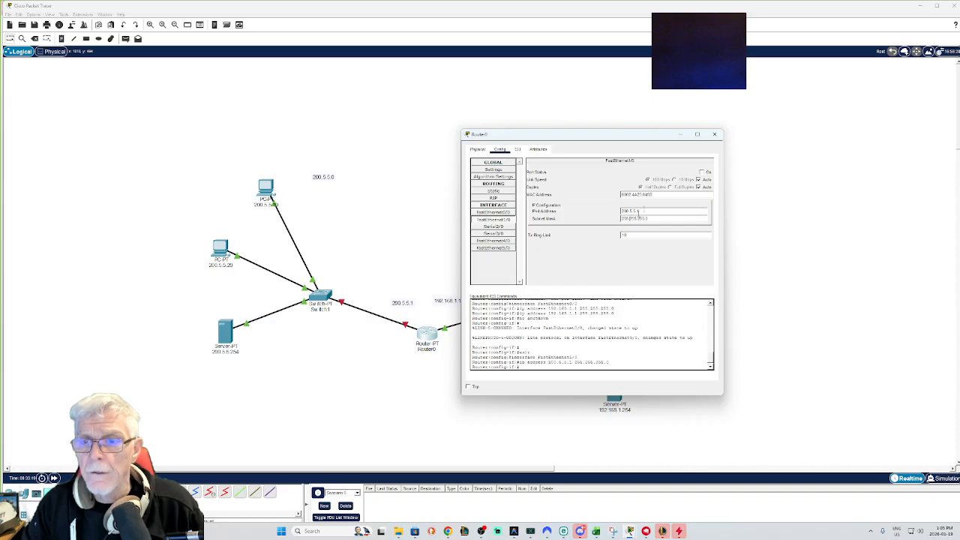
left_click(702, 172)
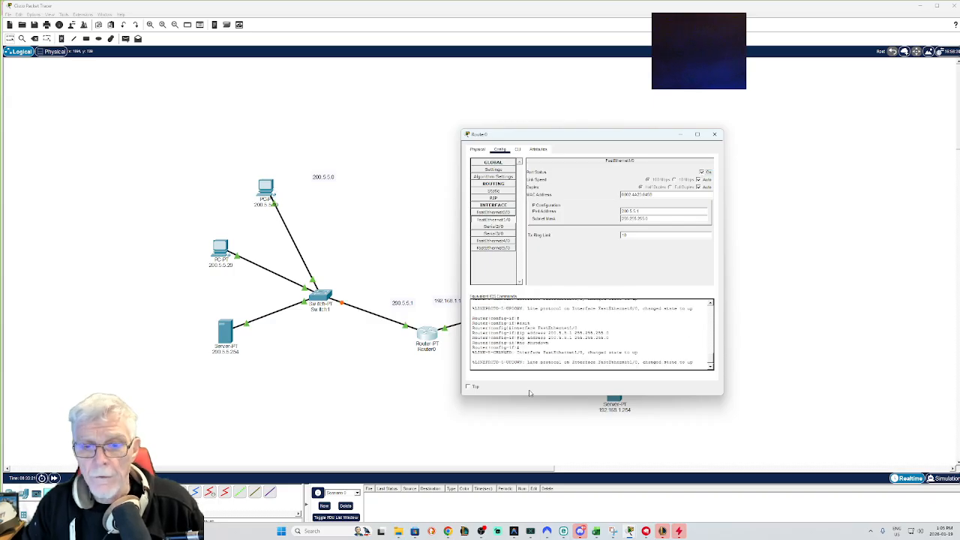
left_click(714, 135)
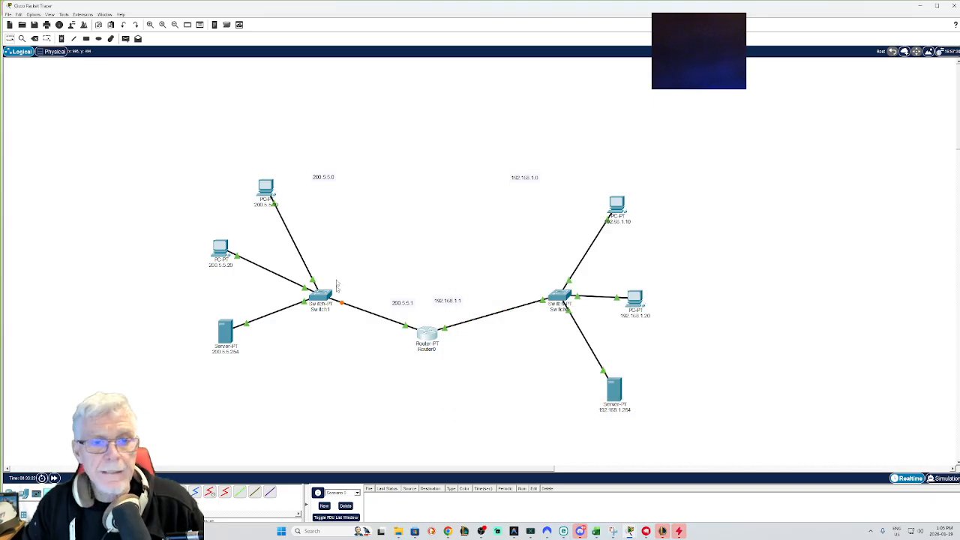
Step: Set the upper-left PC's IP address to 200.5.5.10, subnet mask 255.255.255.0, and default gateway 200.5.5.1
left_click(267, 188)
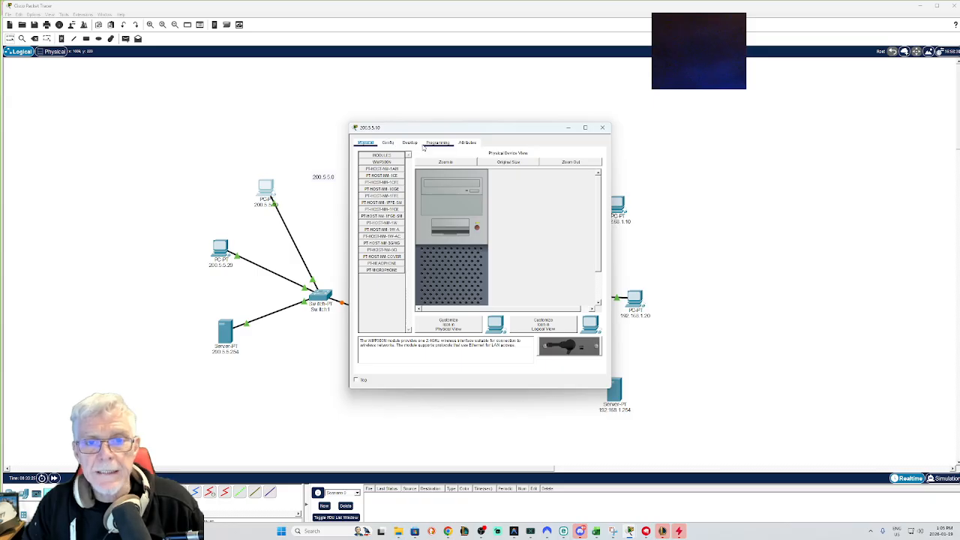
left_click(409, 143)
left_click(382, 171)
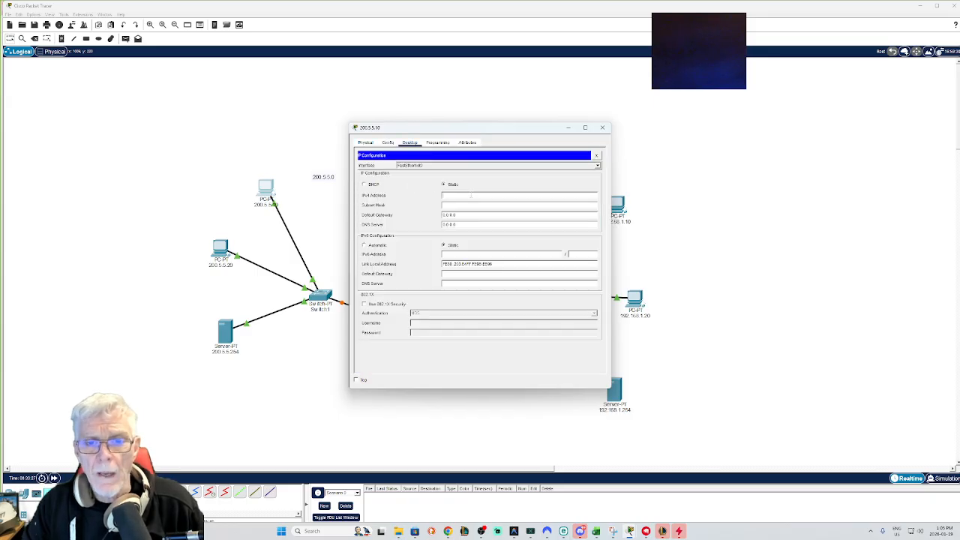
left_click(471, 196)
type("200.5.5.10")
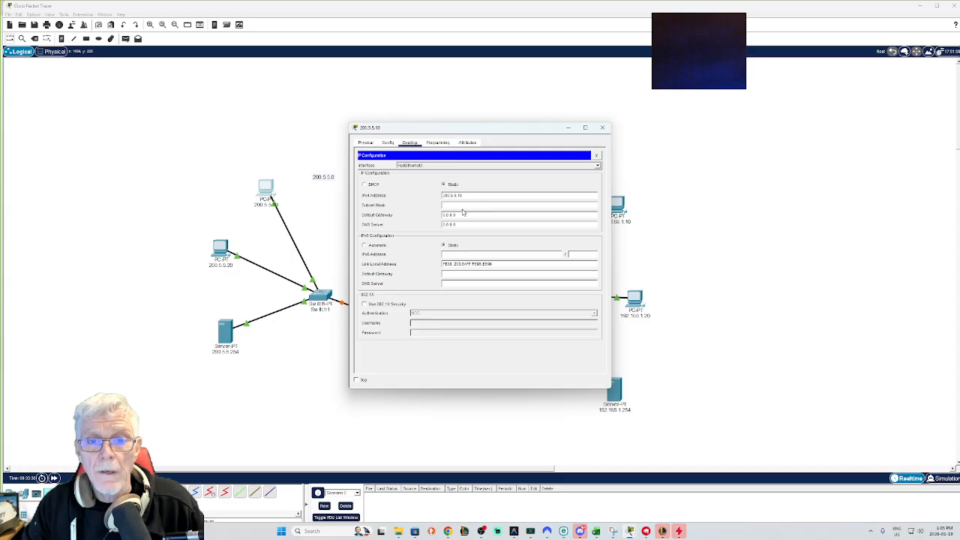
left_click(458, 205)
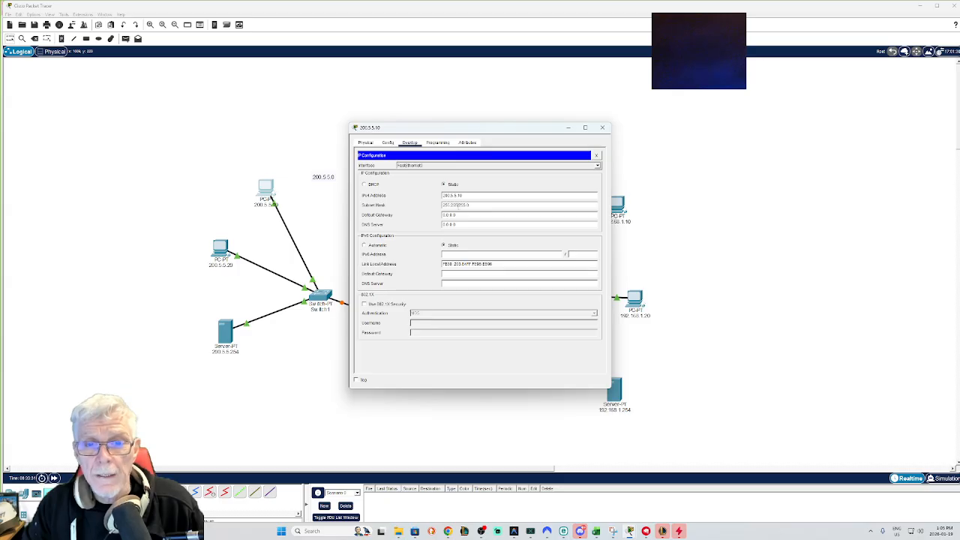
left_click_drag(459, 215, 428, 215)
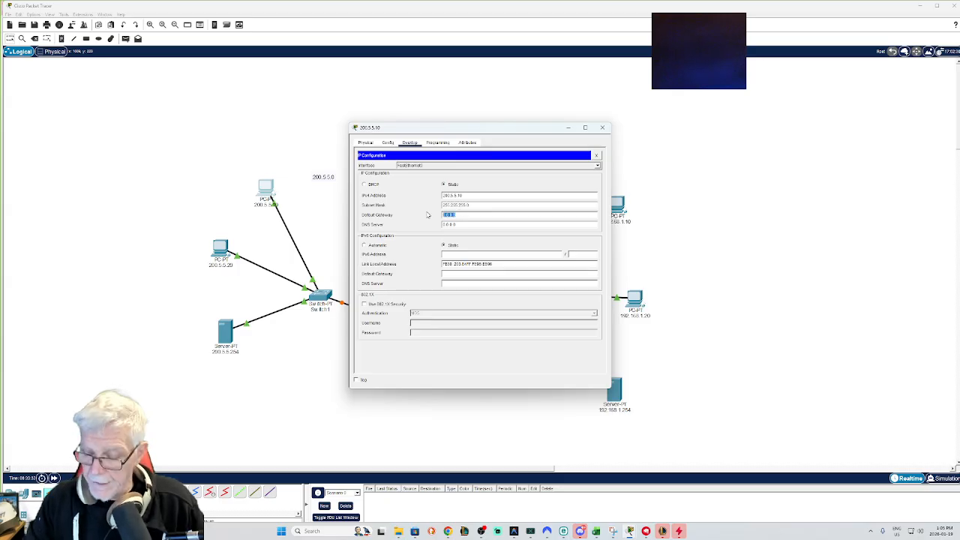
type("20")
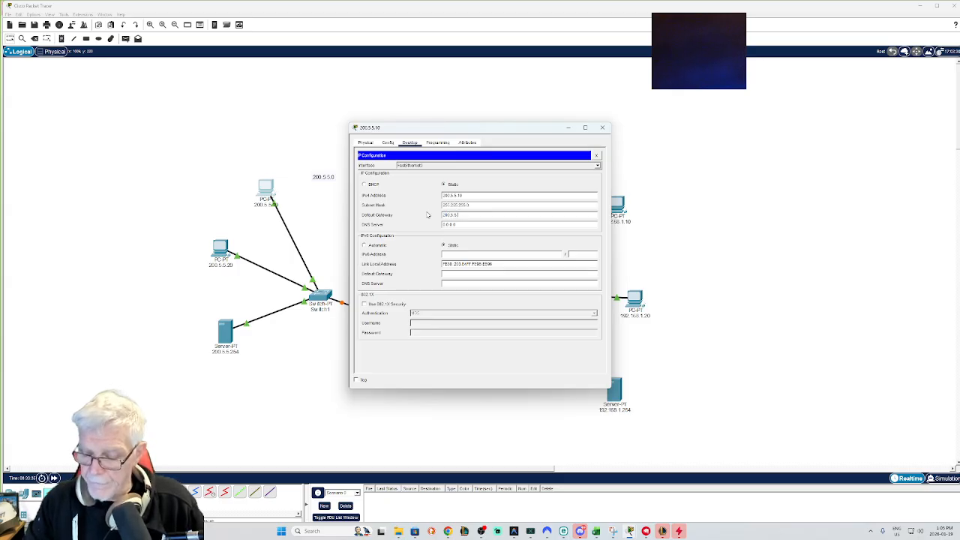
left_click_drag(449, 127, 585, 134)
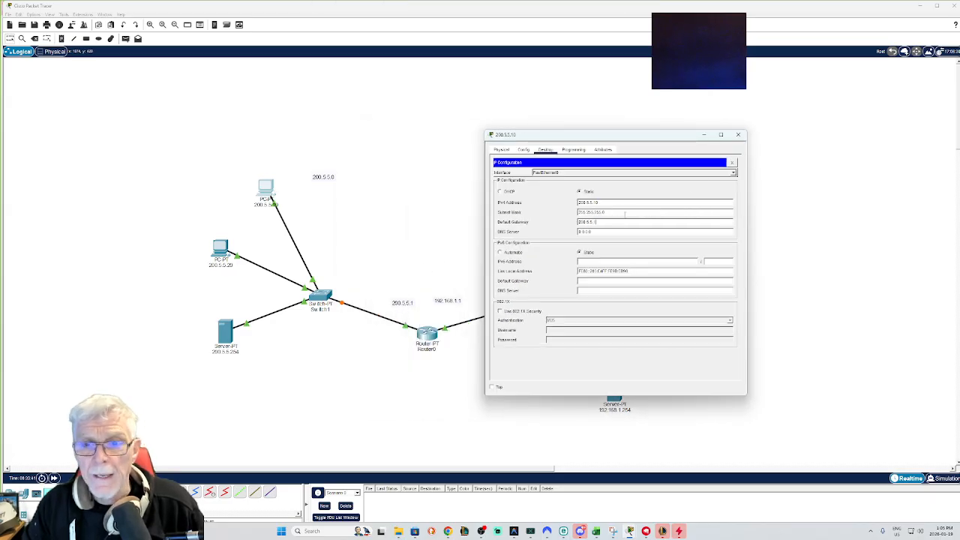
left_click(738, 134)
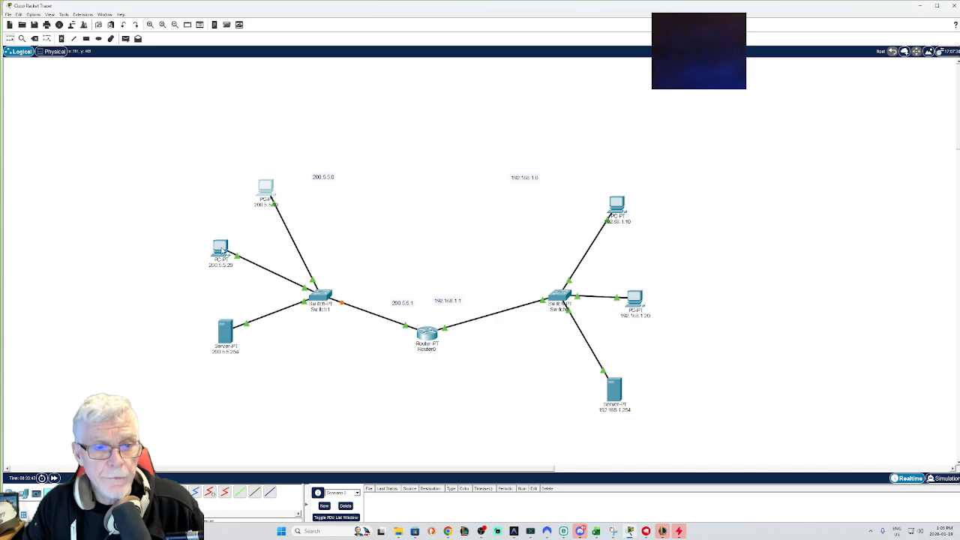
Step: Set the middle-left PC's IP address to 200.5.5.20, subnet mask 255.255.255.0, and default gateway 200.5.5.1
left_click(221, 250)
left_click(409, 143)
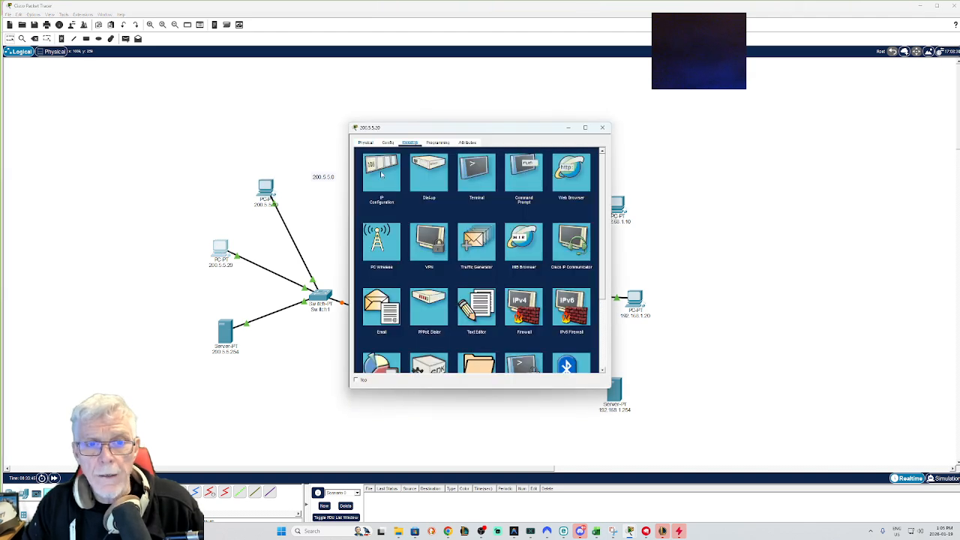
left_click(381, 171)
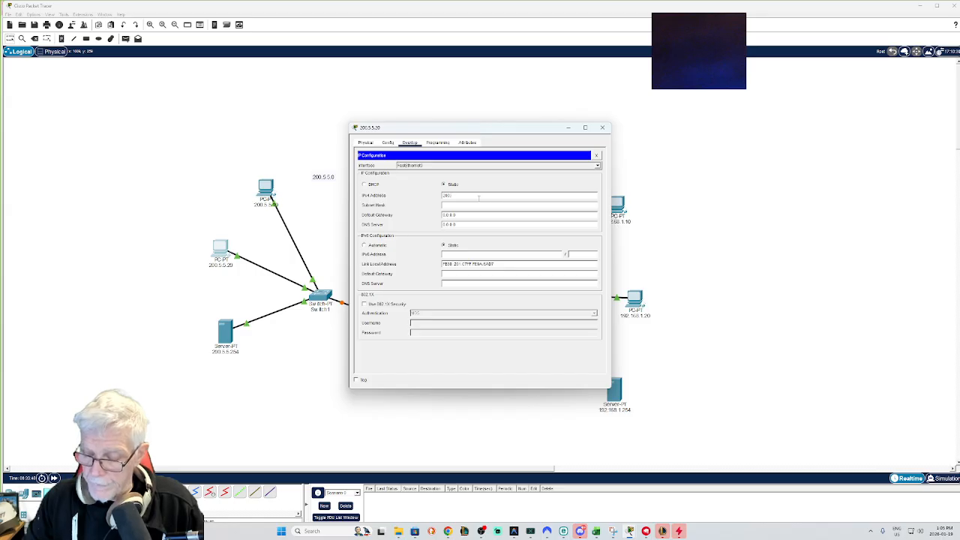
left_click(478, 197)
type("200.5.5.20")
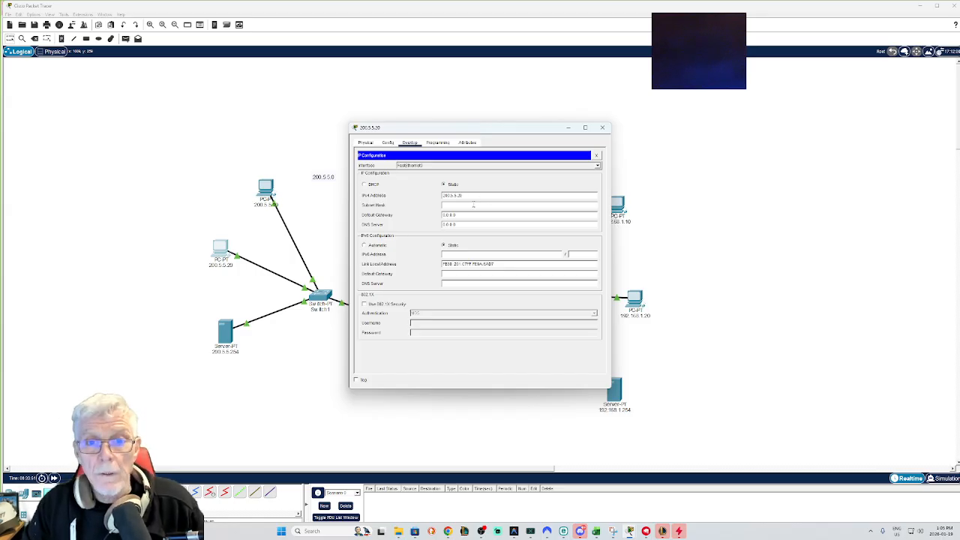
key("Tab")
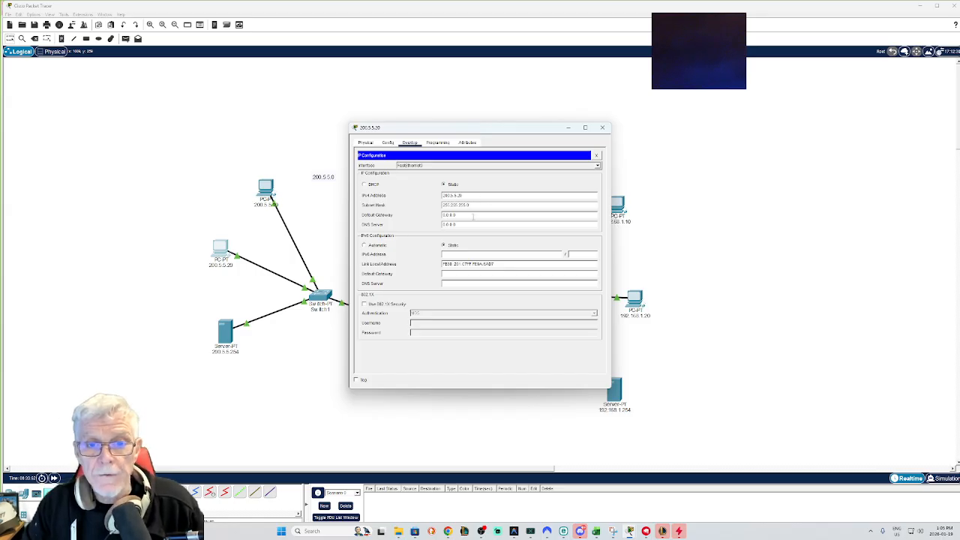
left_click_drag(473, 216, 438, 219)
type("20")
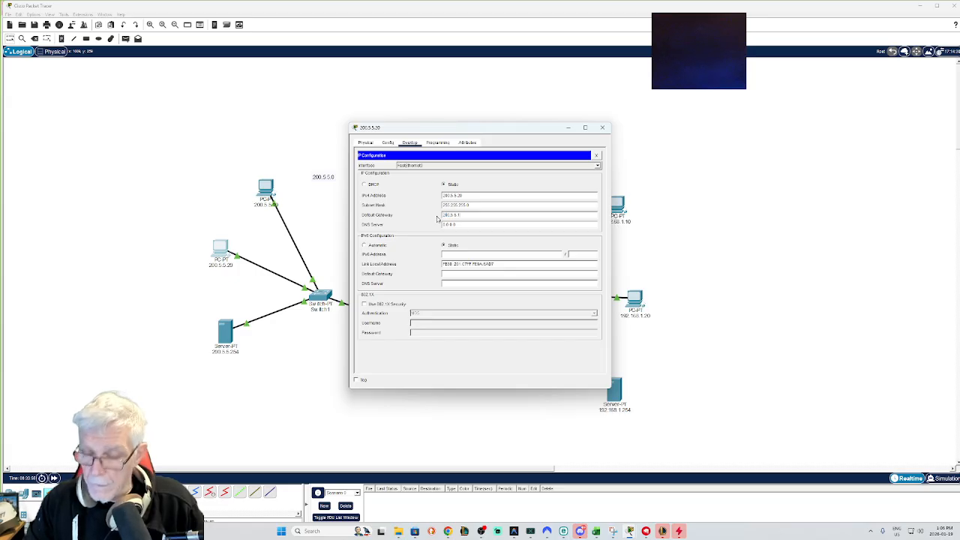
left_click(597, 156)
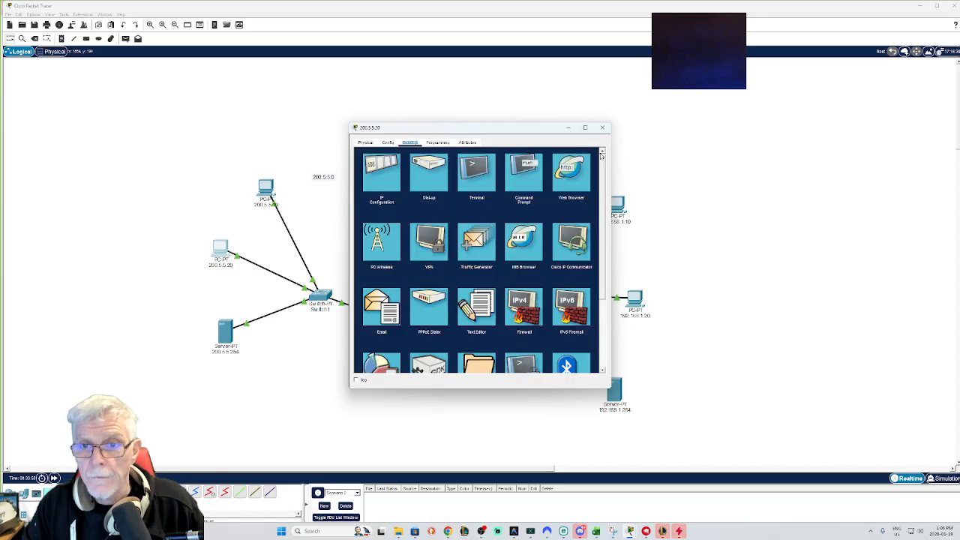
left_click(602, 128)
Step: Set the left server's IP address to 200.5.5.254, subnet mask 255.255.255.0, and default gateway 200.5.5.1
left_click(225, 332)
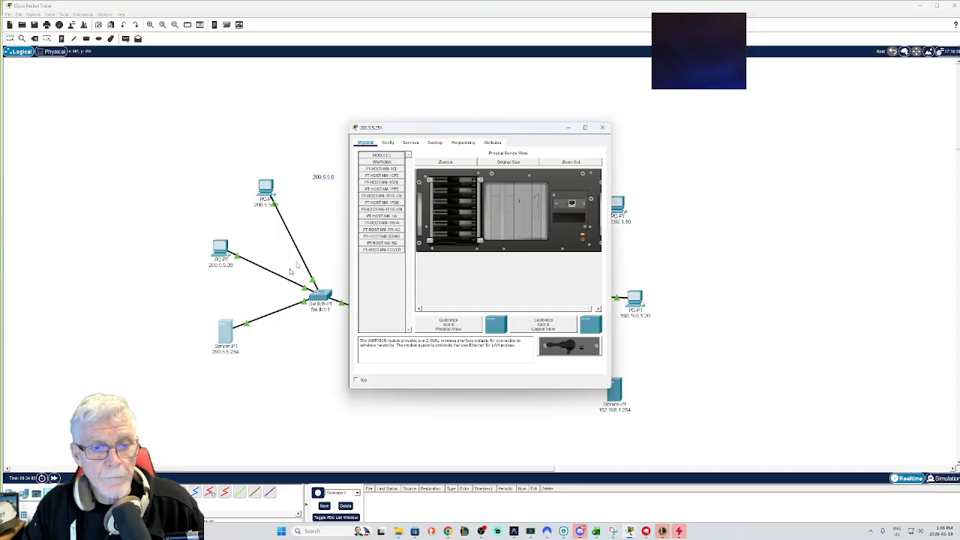
left_click(440, 144)
left_click(381, 182)
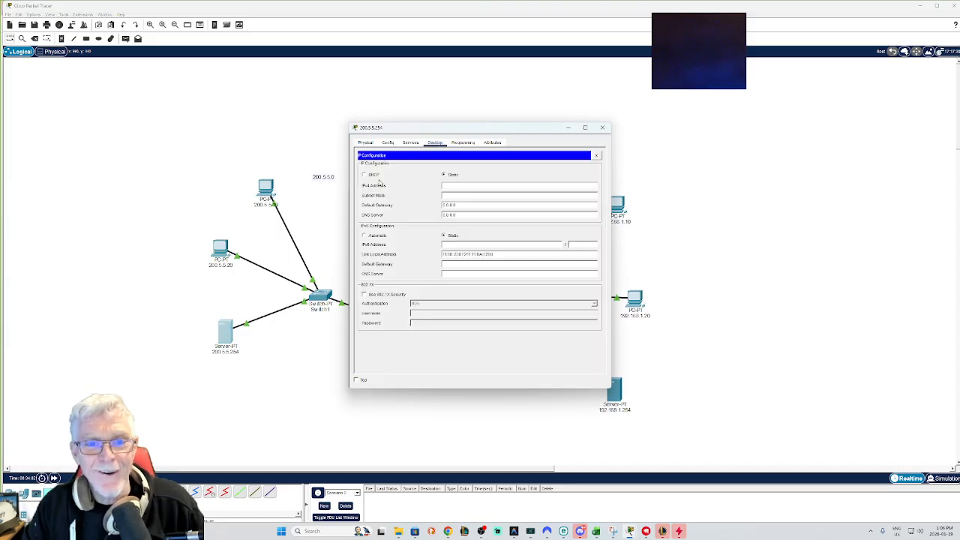
left_click(462, 186)
type("200.5.5.254")
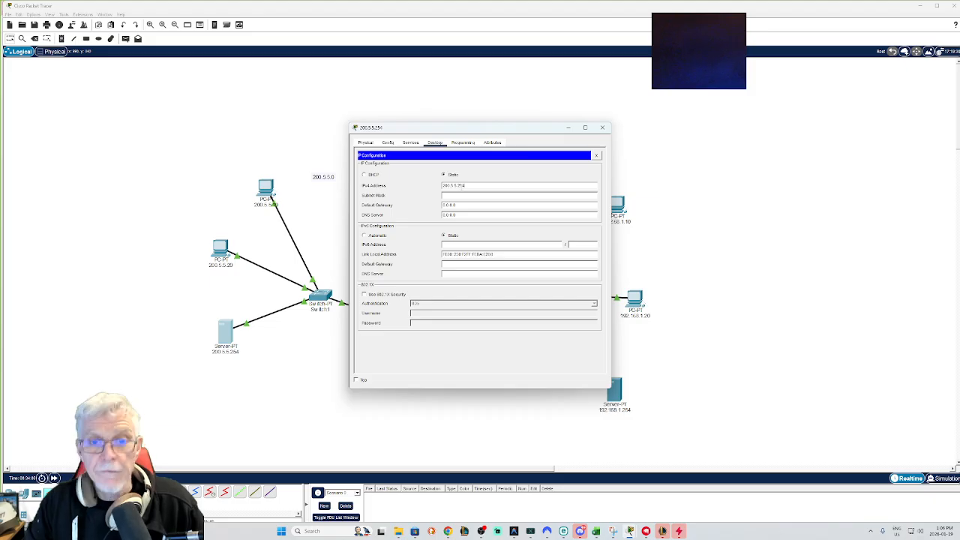
left_click(458, 196)
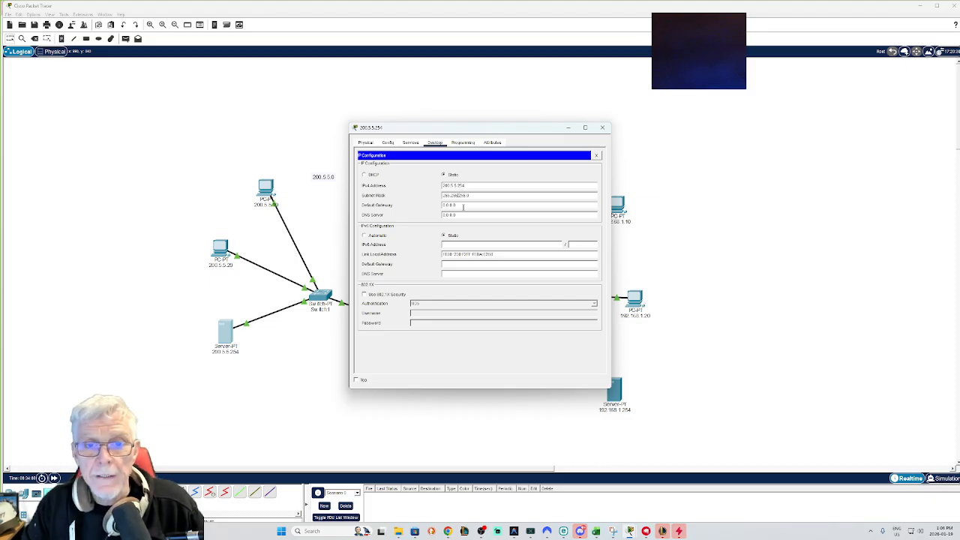
left_click_drag(462, 206, 441, 206)
type("20")
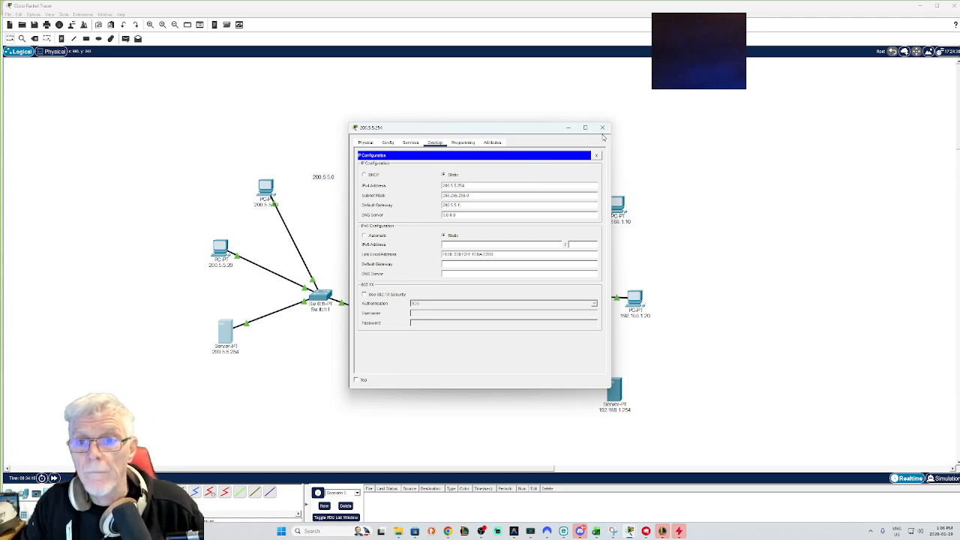
left_click(602, 128)
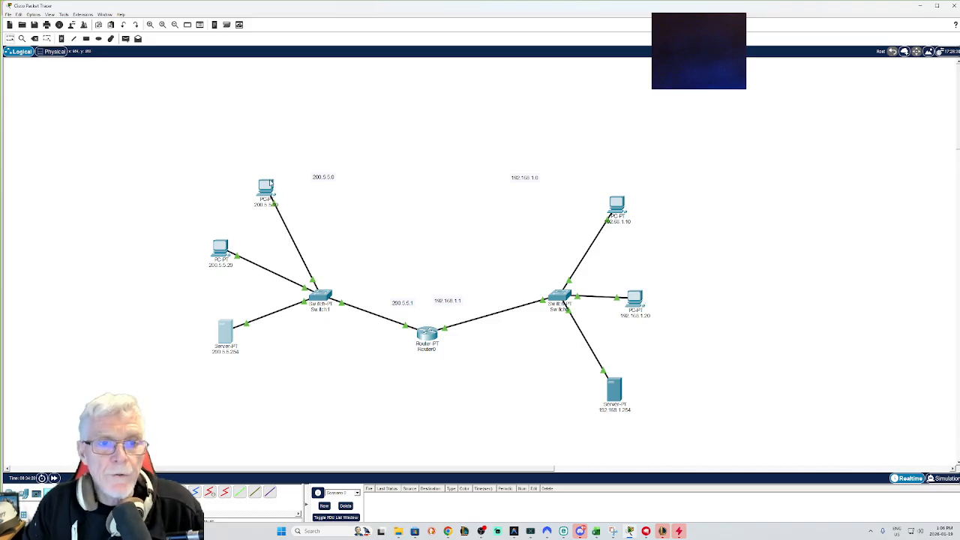
Step: Switch to Simulation mode and open the command prompt on the upper-left PC
left_click(939, 478)
left_click(925, 405)
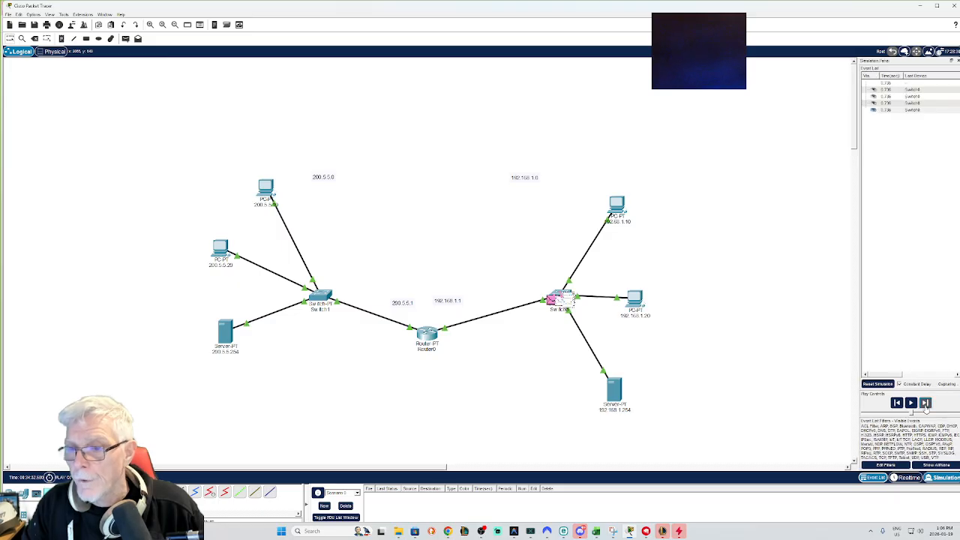
left_click(267, 189)
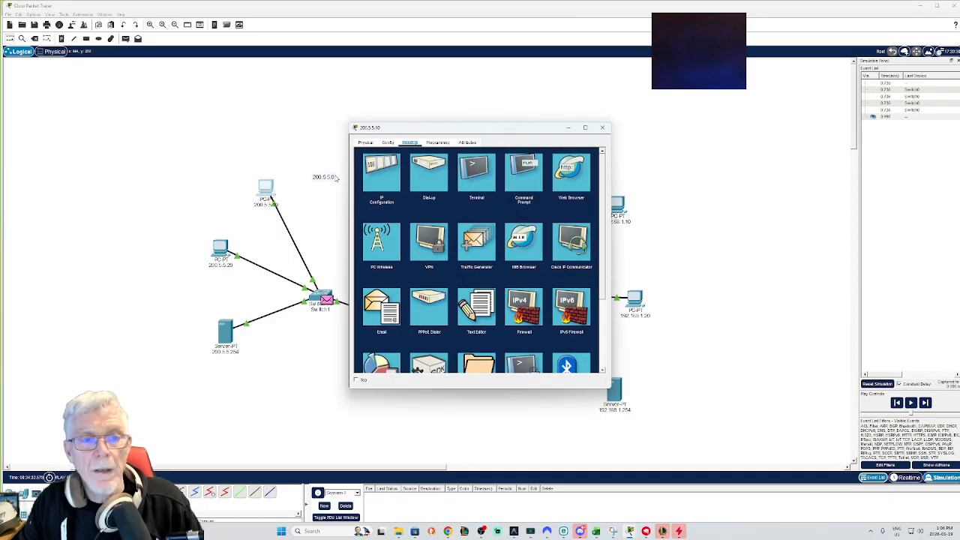
left_click(530, 178)
left_click_drag(509, 136, 331, 166)
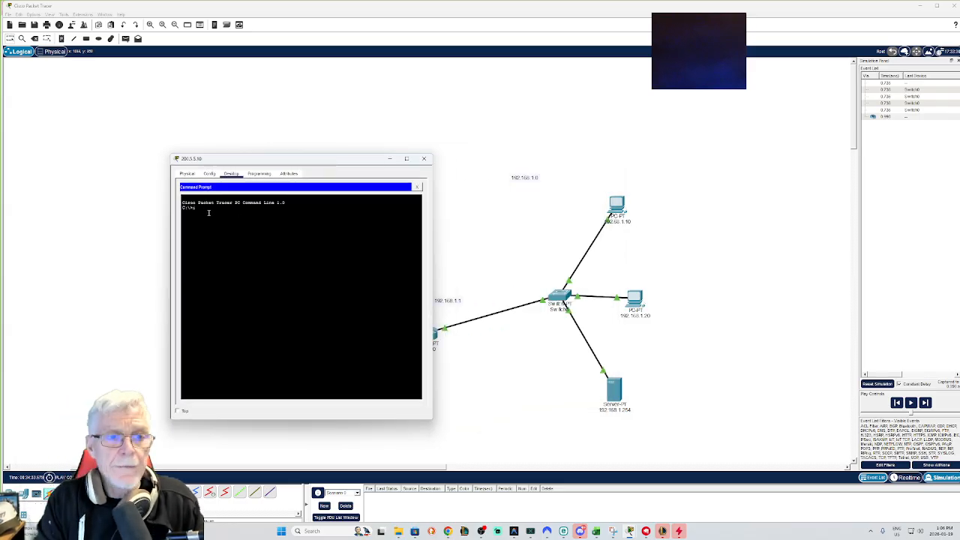
Step: Ping 192.168.1.10 from the upper-left PC's command prompt
type("ping")
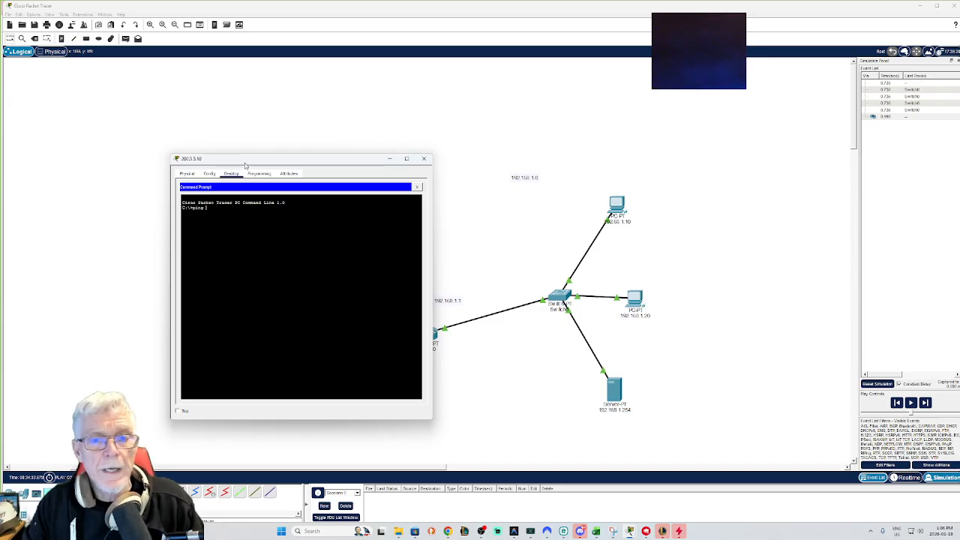
left_click_drag(245, 163, 370, 197)
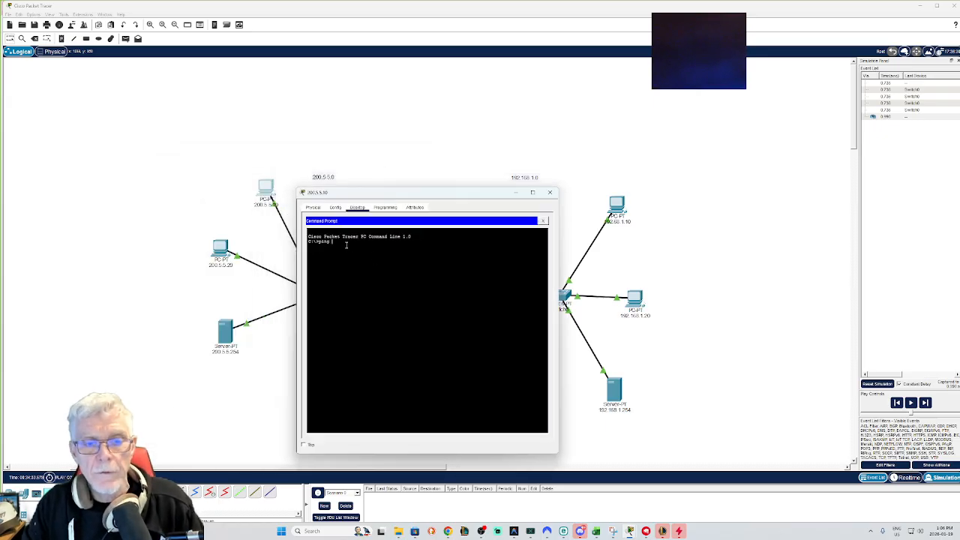
type("ng ")
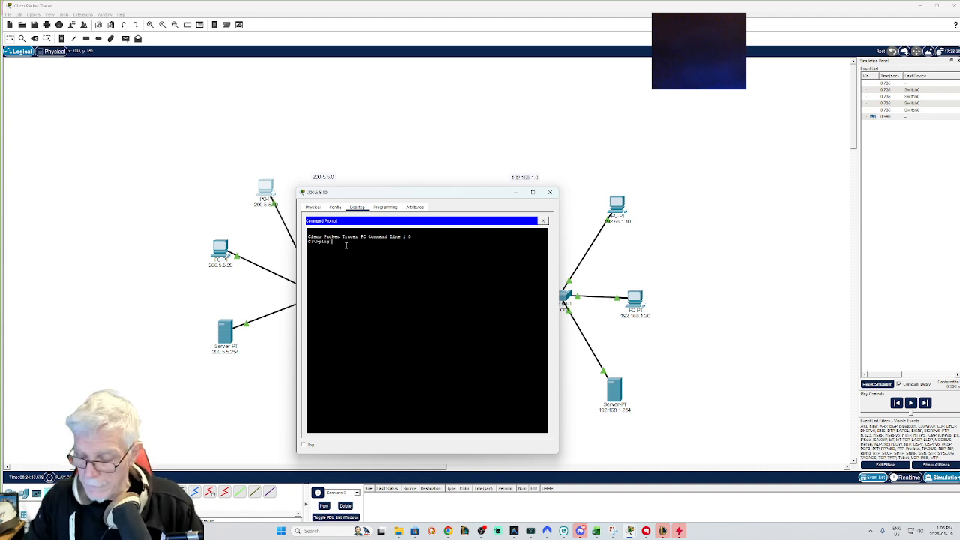
type("192.168")
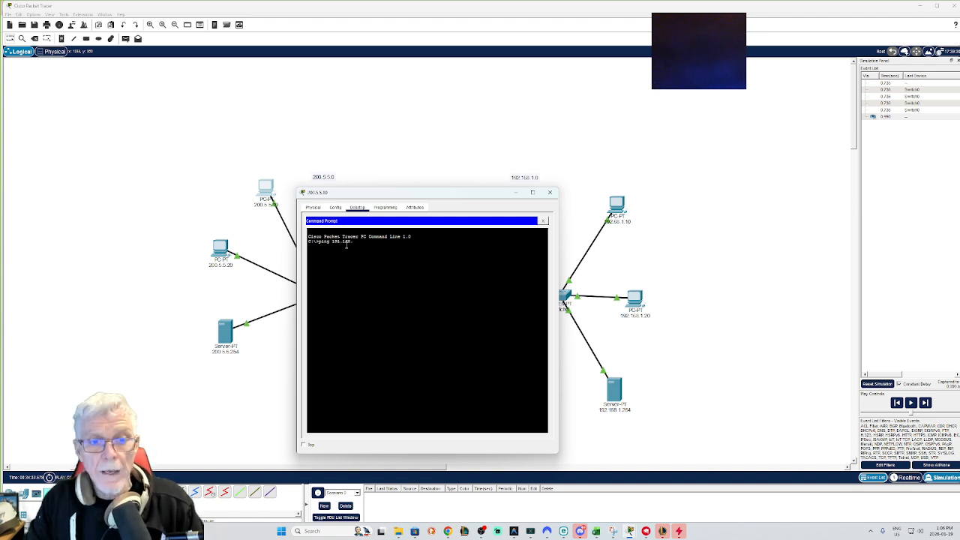
type(".1.")
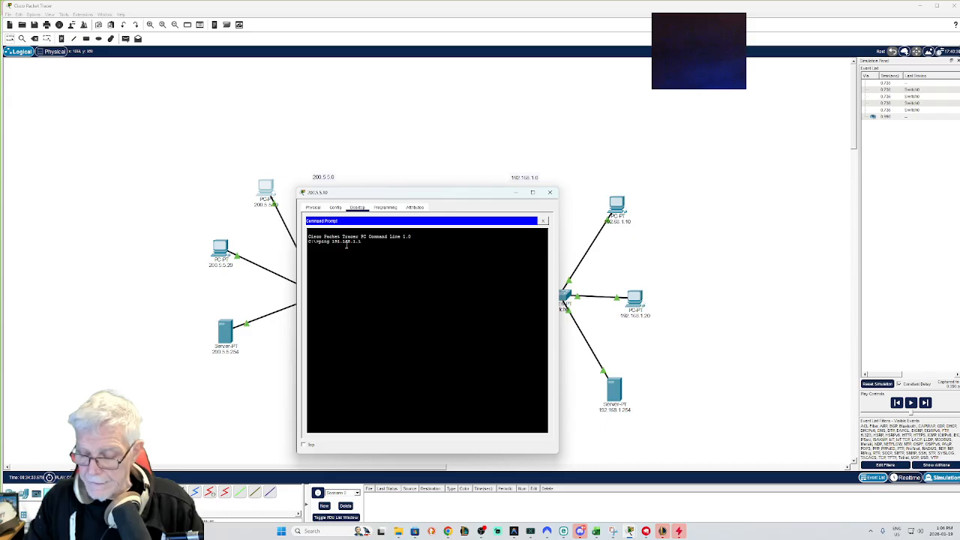
type("10")
key("Return")
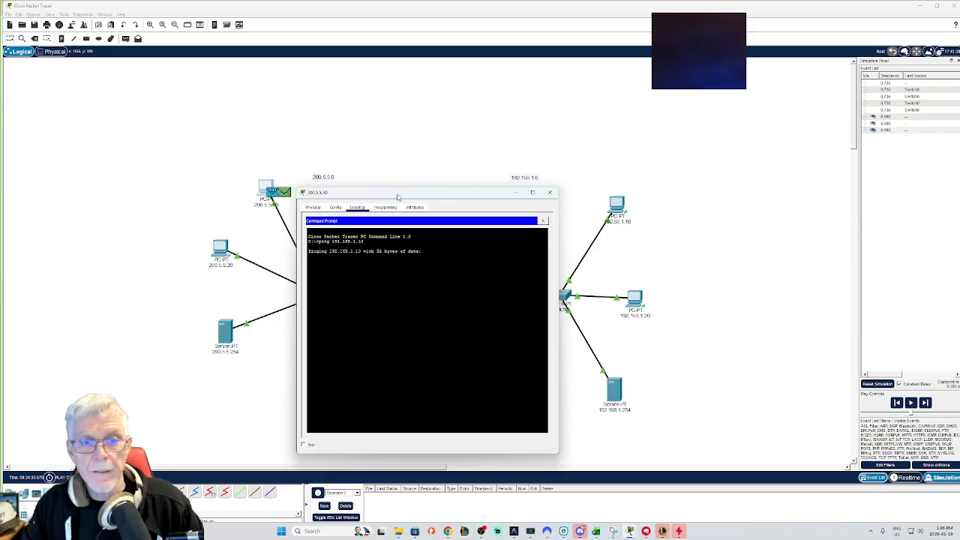
Step: Play the simulation to watch the ping packets cross the router, then return to Realtime mode
left_click_drag(397, 196, 106, 207)
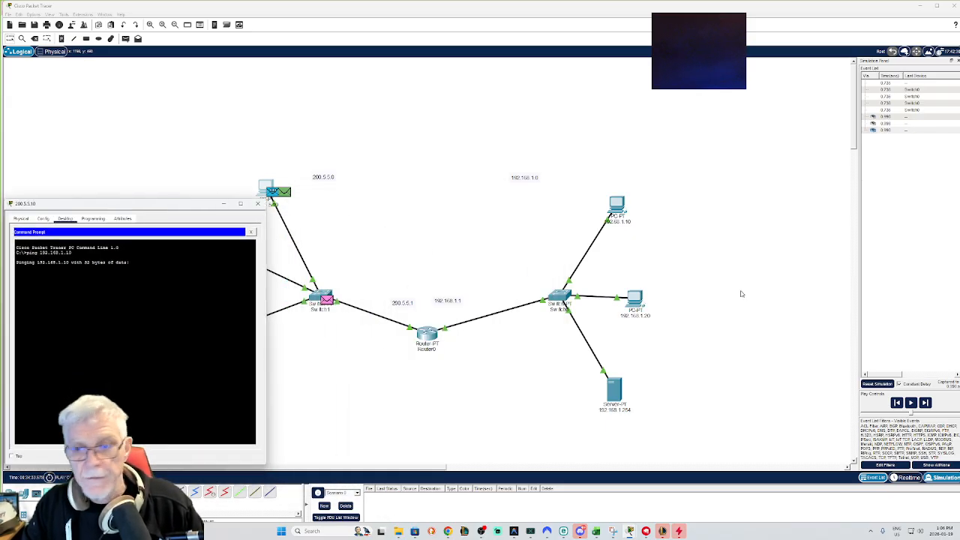
left_click(911, 403)
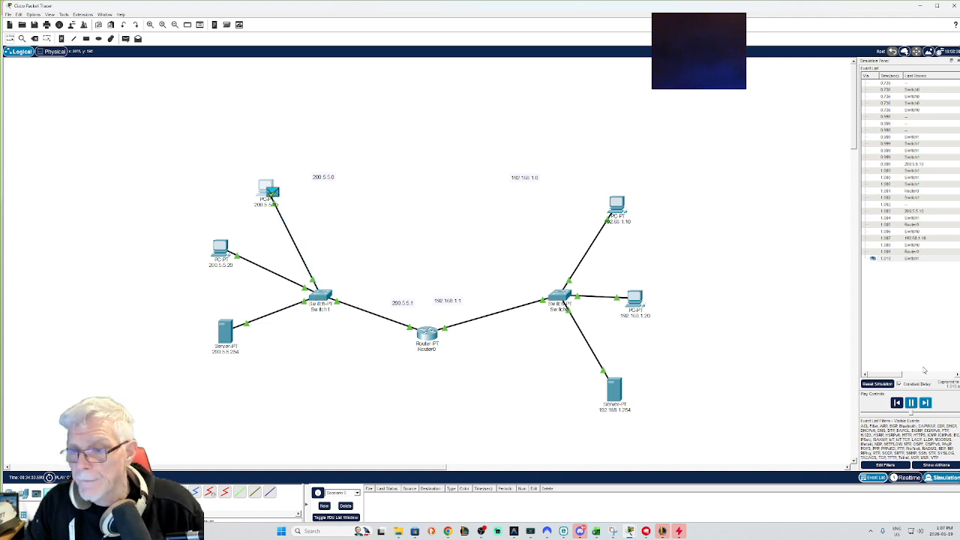
left_click(911, 402)
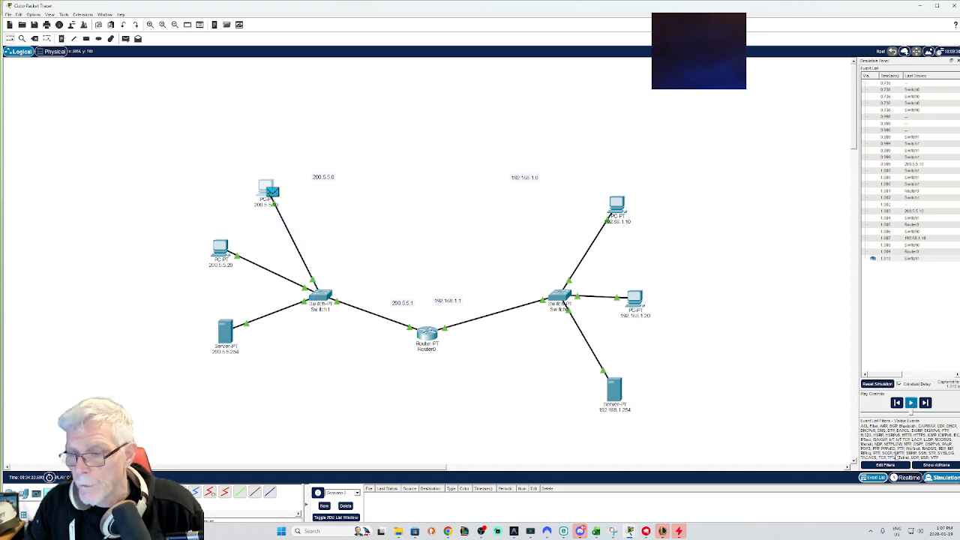
left_click(905, 478)
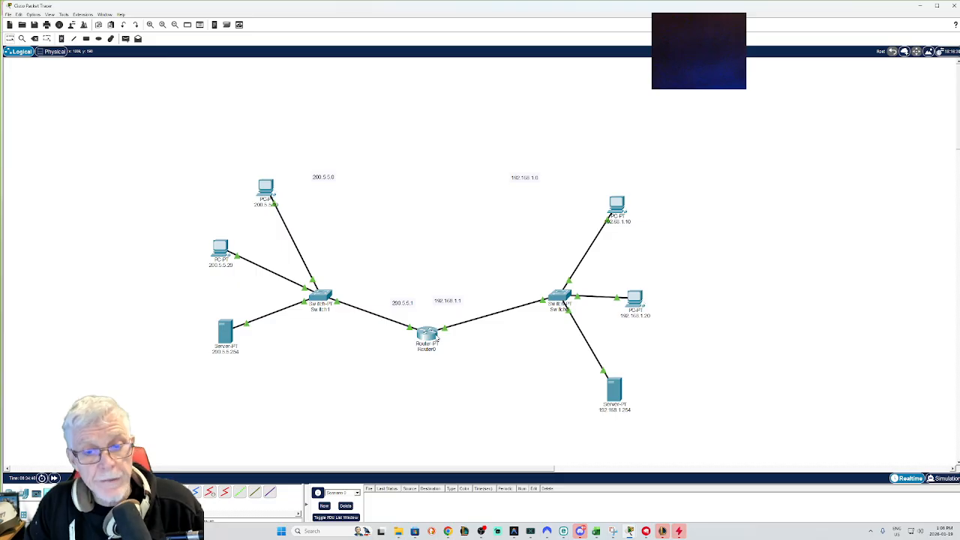
mouse_move(437, 339)
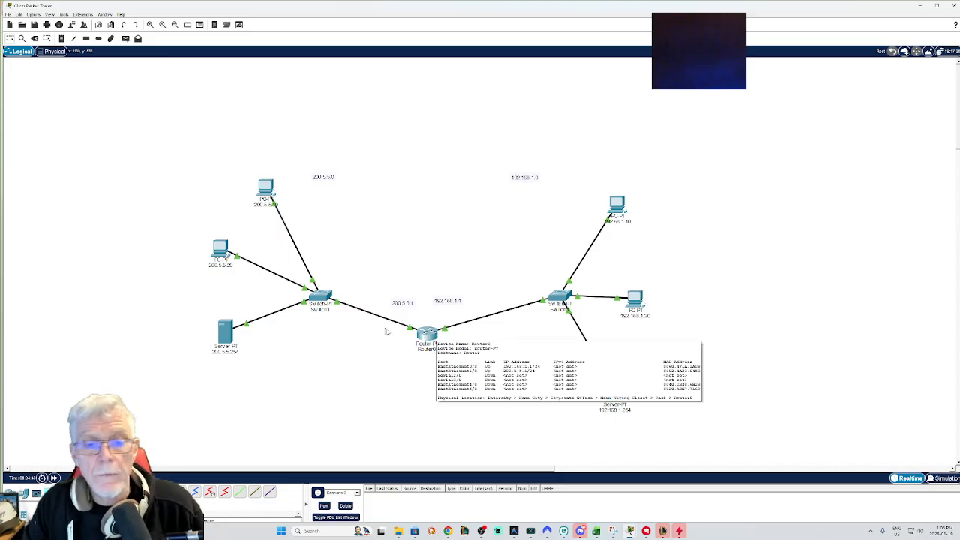